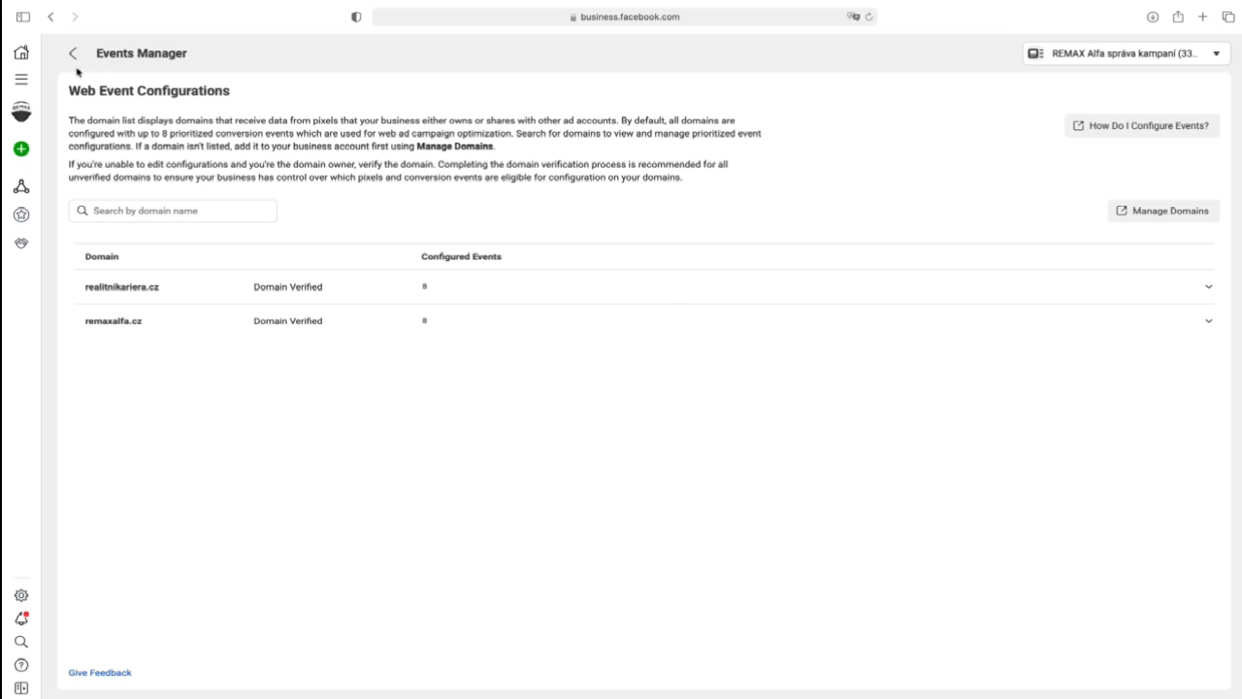
# - Return to the REMAX ALFA 2018 pixel overview, show its Pixel/Conversion API events and look over the available business tools
pyautogui.click(72, 54)
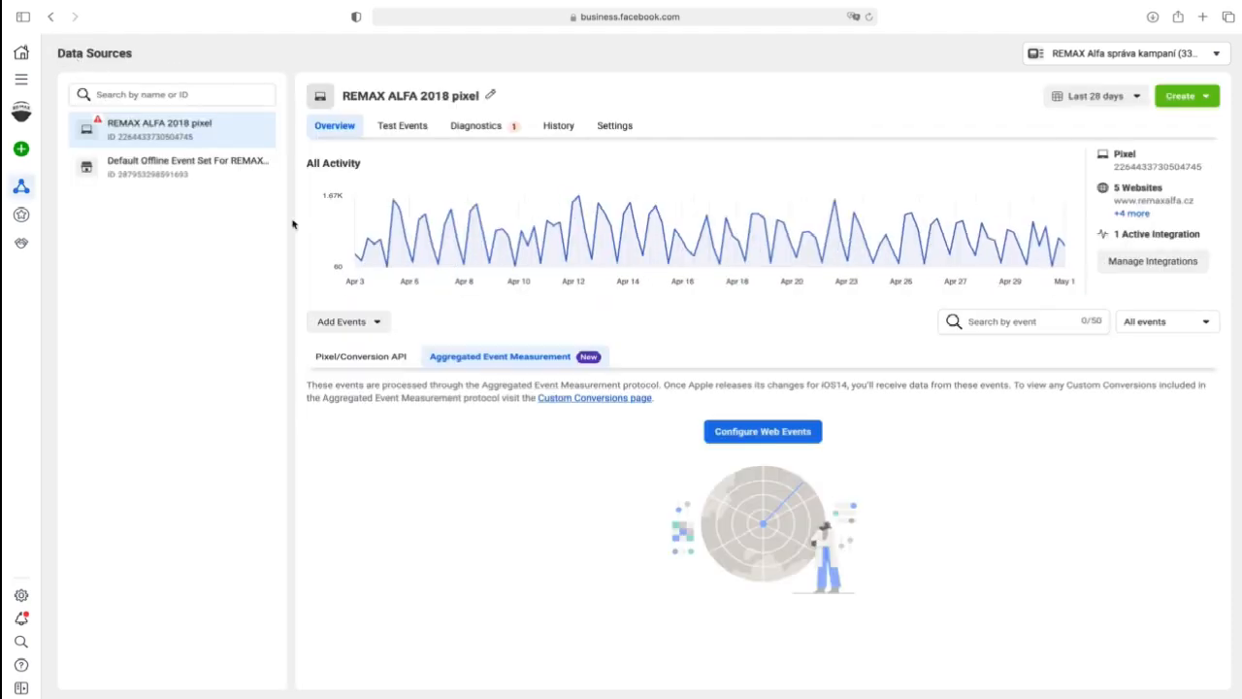
pyautogui.click(386, 363)
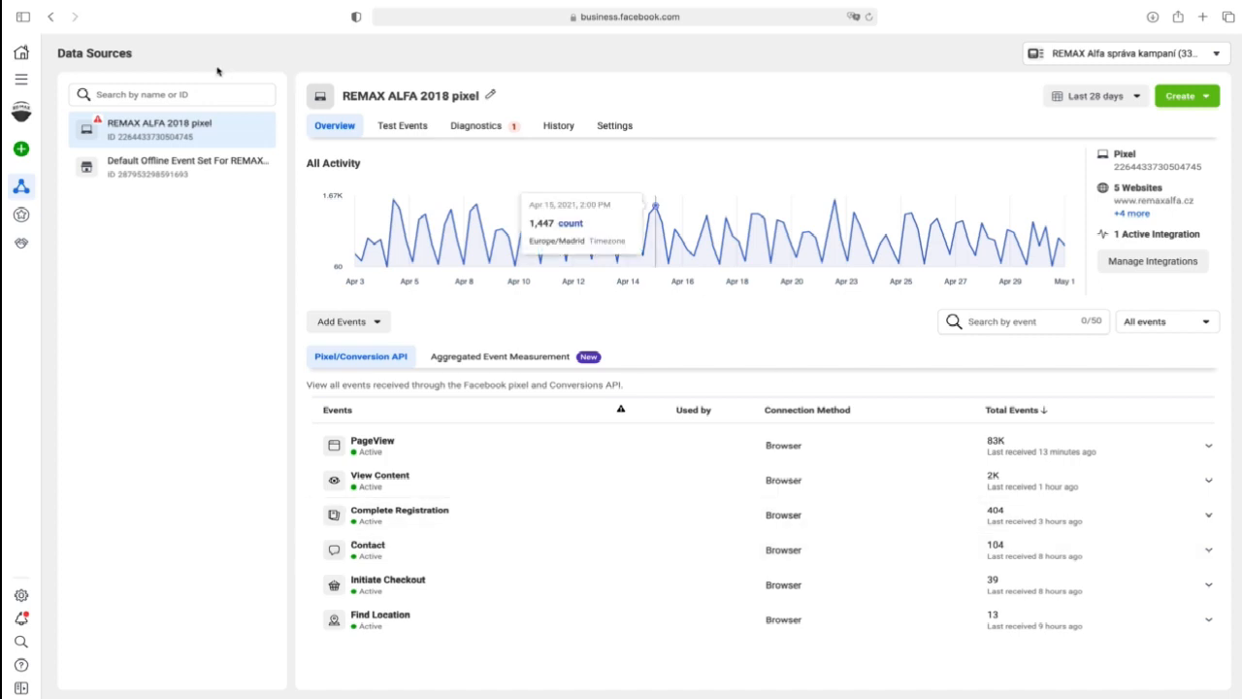
pyautogui.click(22, 82)
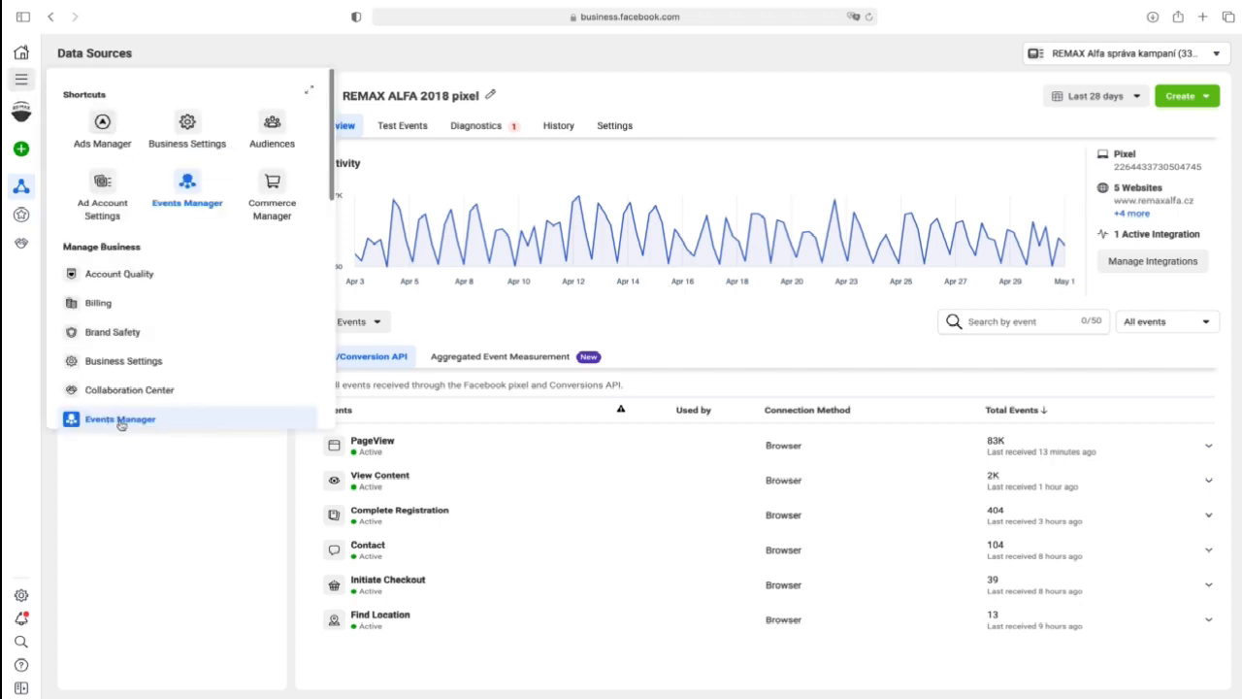
pyautogui.click(162, 458)
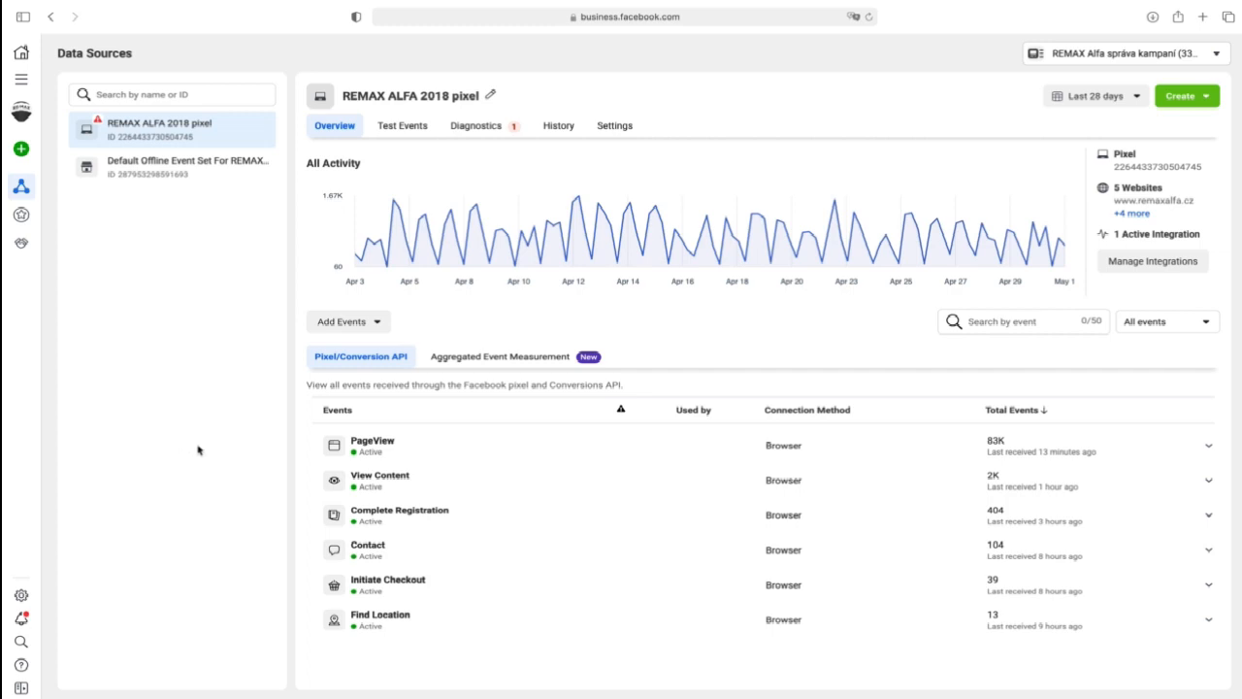
# - Open the web event configurations under Aggregated Event Measurement, review both domains' events and start editing those of remaxalfa.cz
pyautogui.click(492, 361)
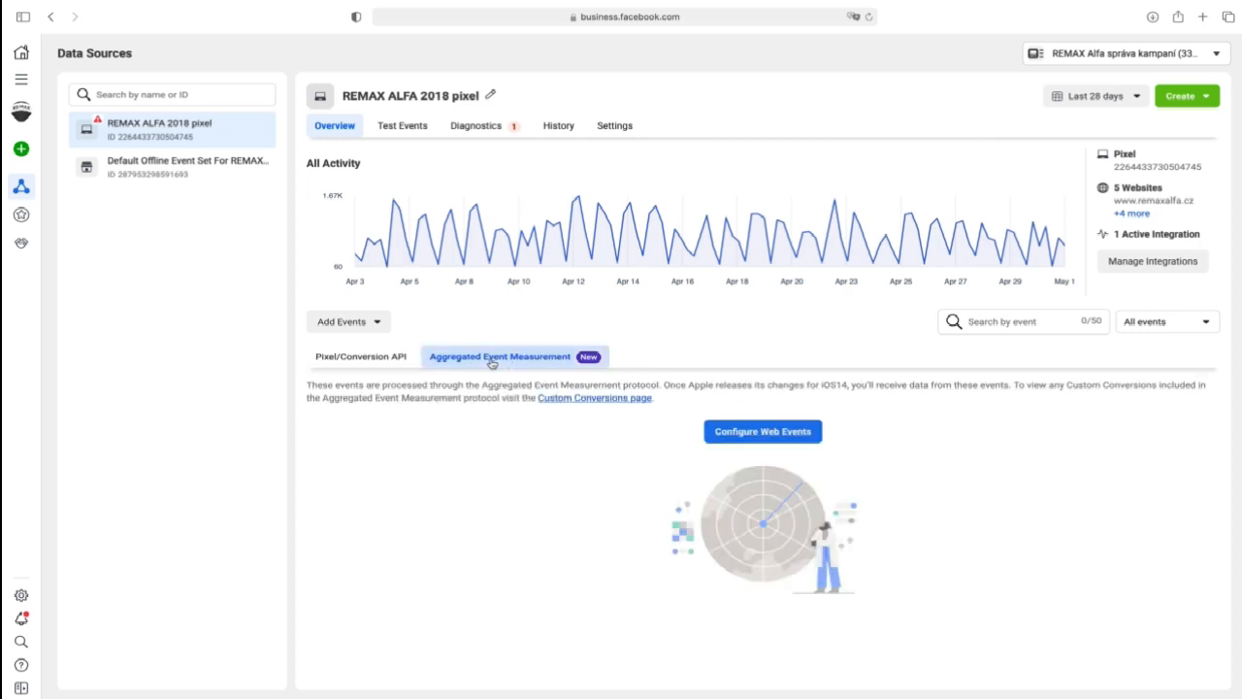
pyautogui.click(796, 439)
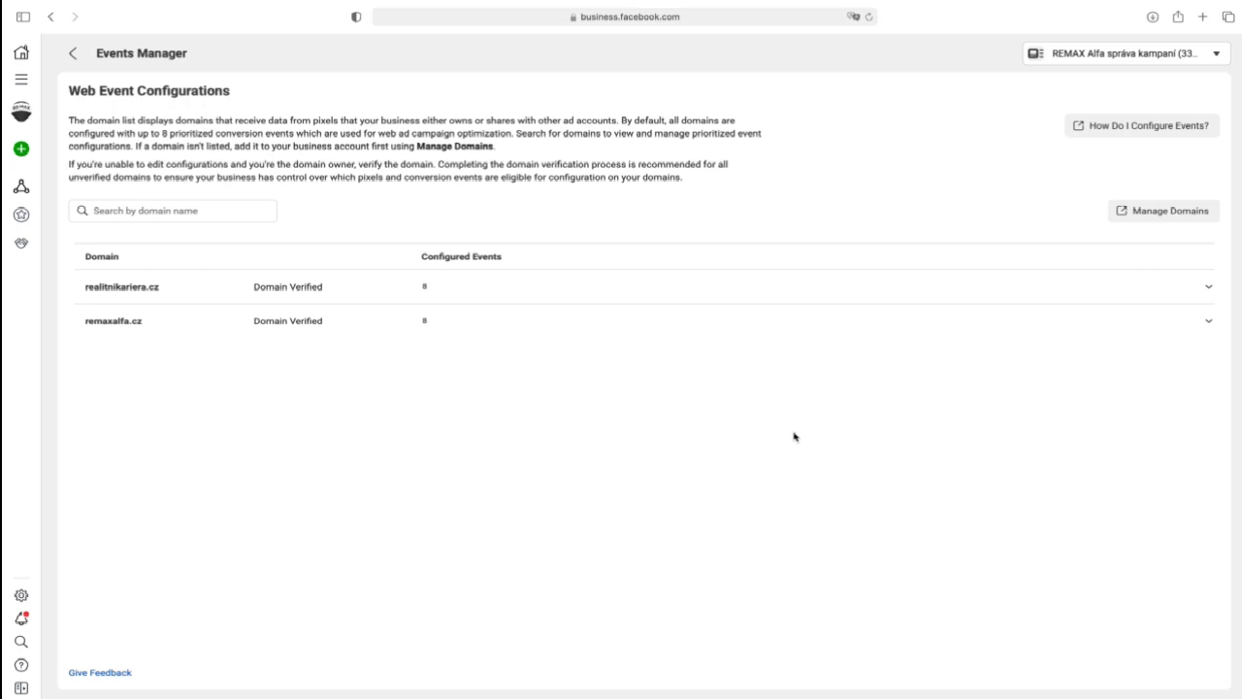
pyautogui.click(698, 292)
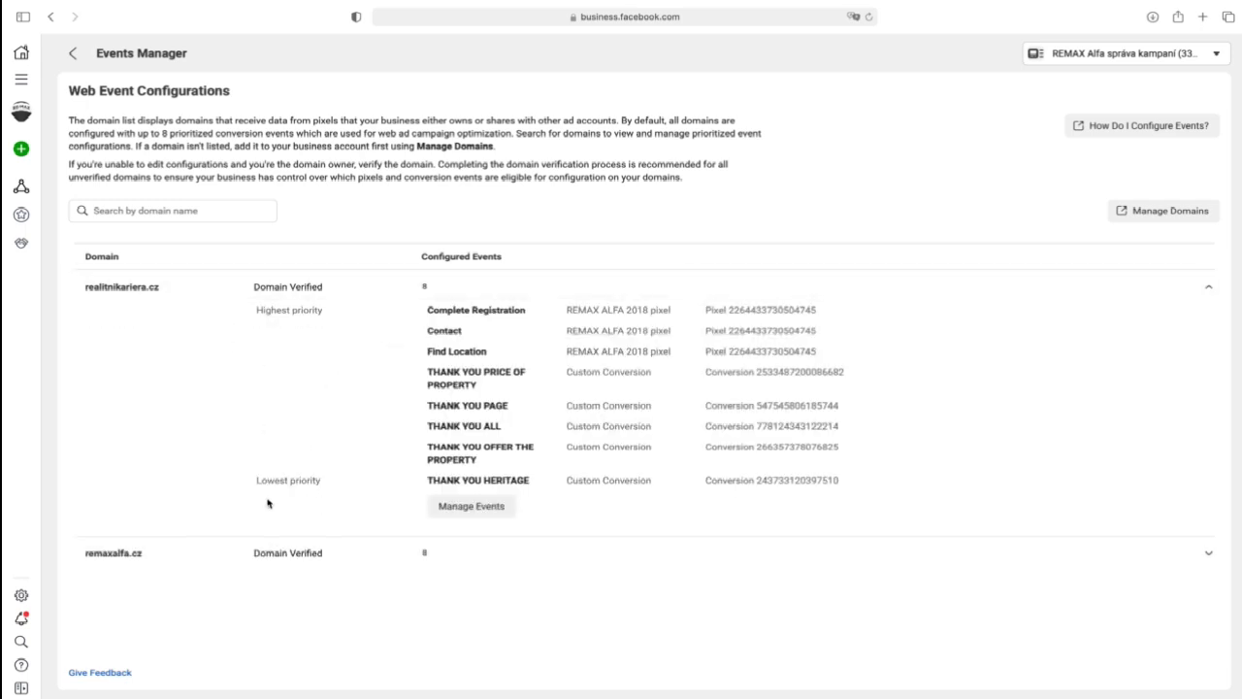
pyautogui.click(446, 559)
pyautogui.scroll(-3, 711, 449)
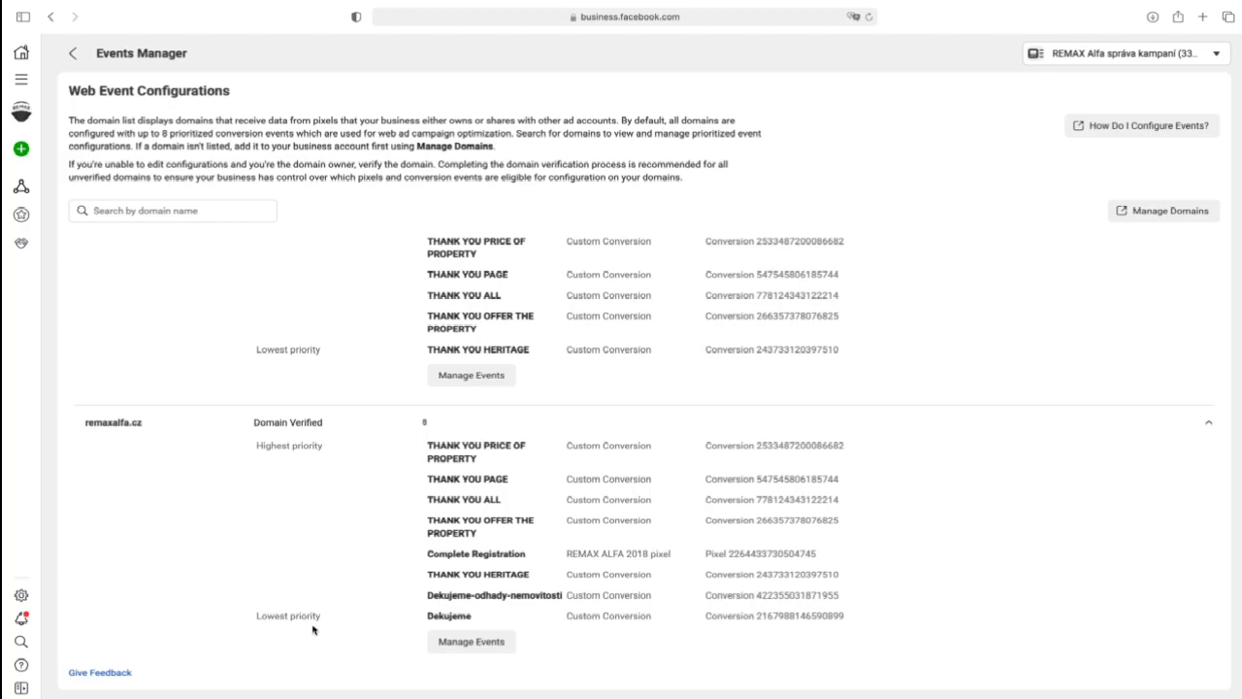
pyautogui.click(459, 644)
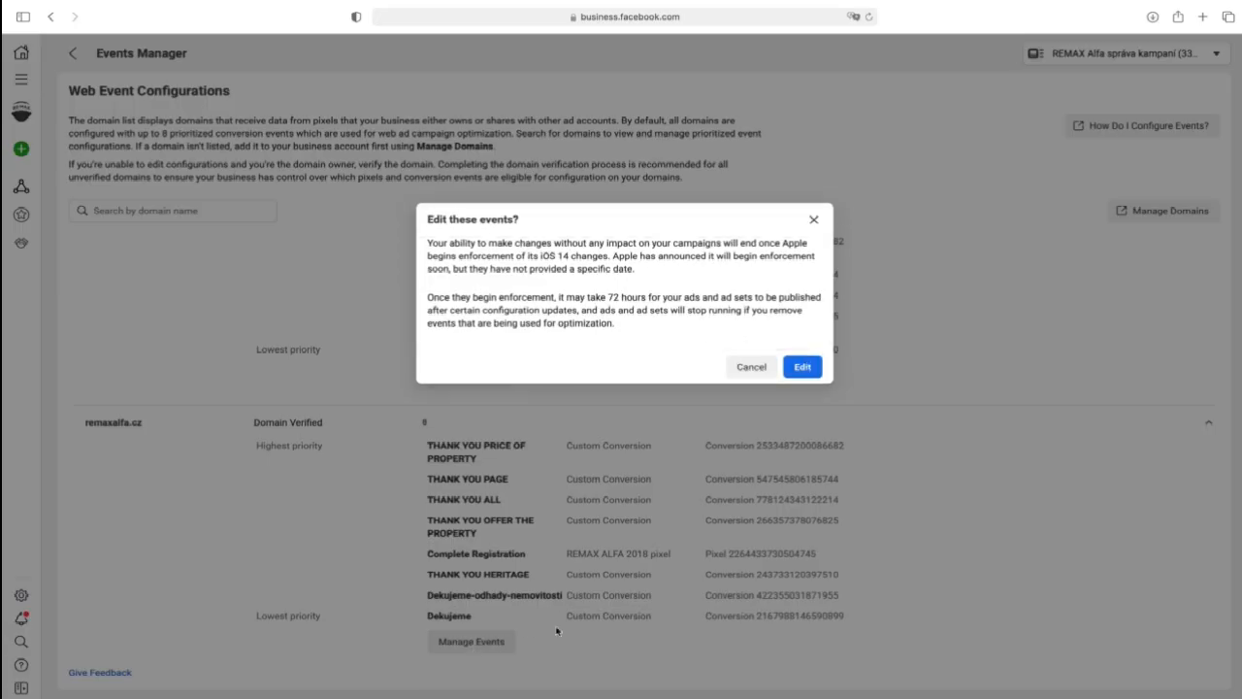
pyautogui.click(801, 368)
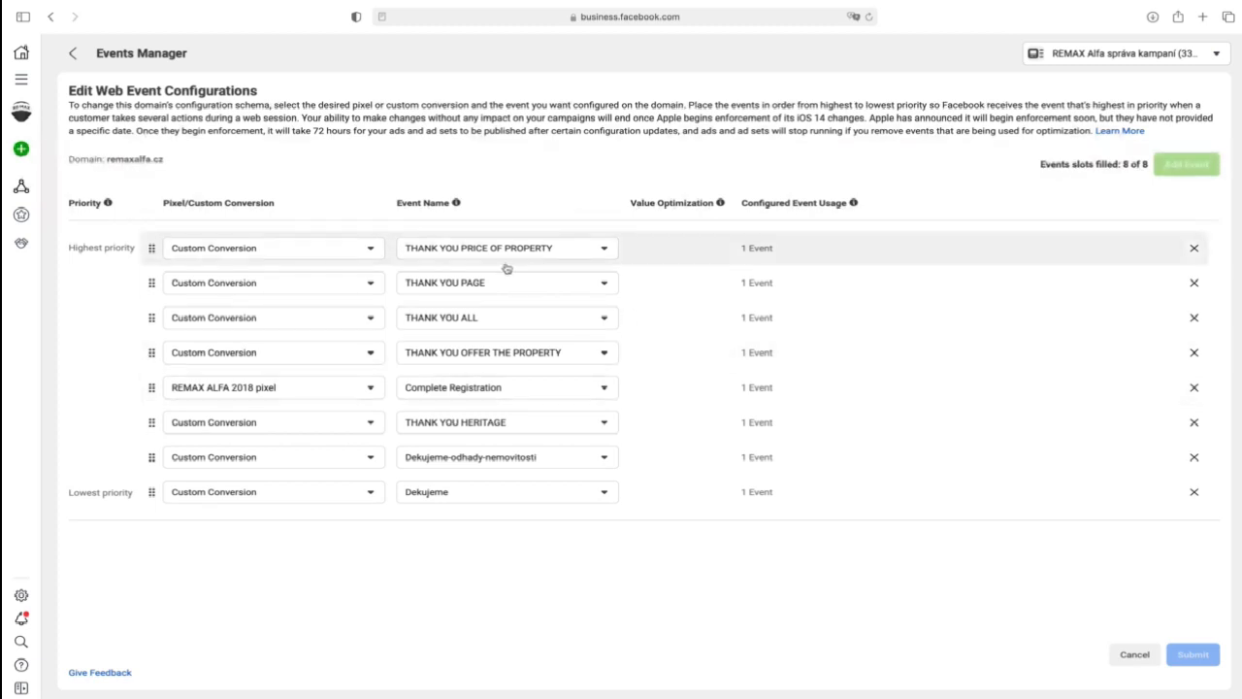
# - Try the pixel's Complete Registration event in the highest-priority slot, and restore the THANK YOU PRICE OF PROPERTY custom conversion there
pyautogui.click(339, 249)
pyautogui.click(273, 337)
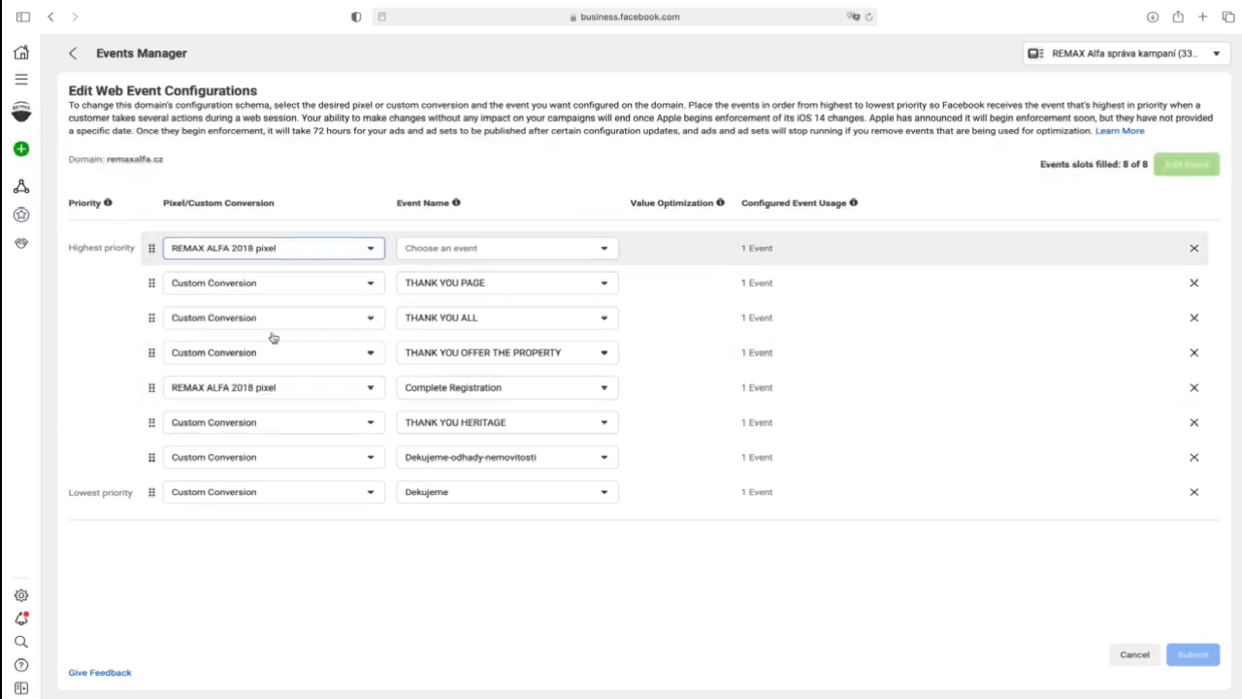
pyautogui.click(467, 249)
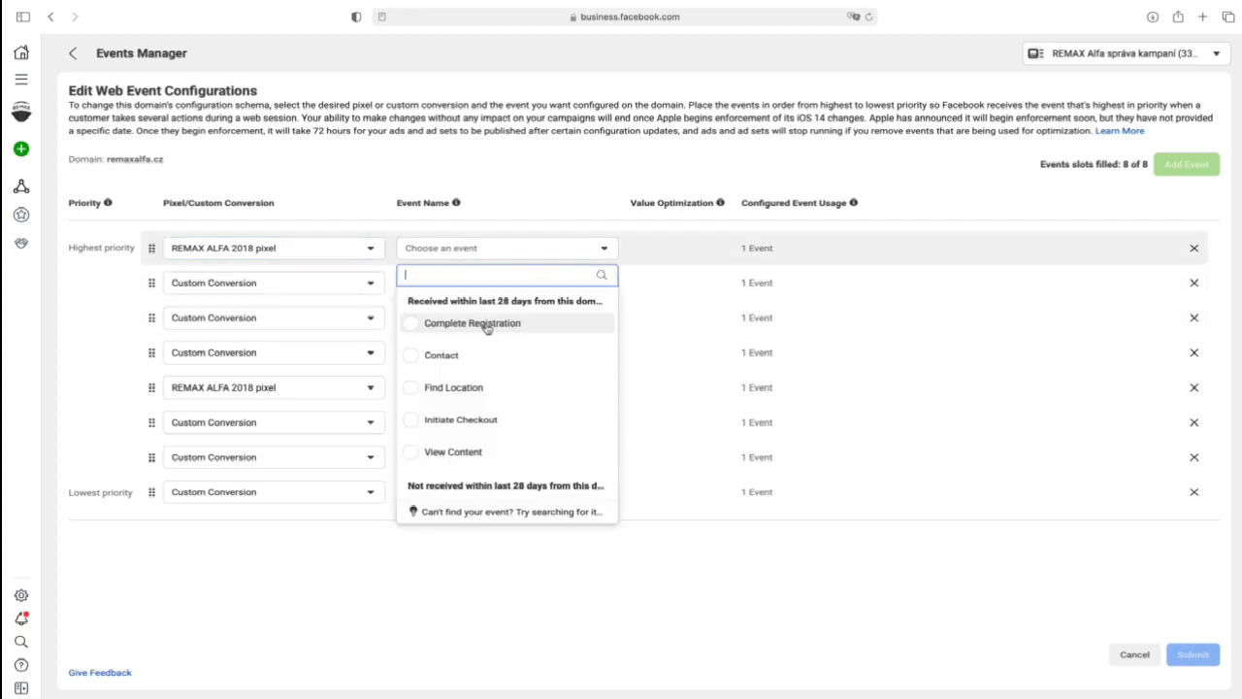
pyautogui.click(488, 328)
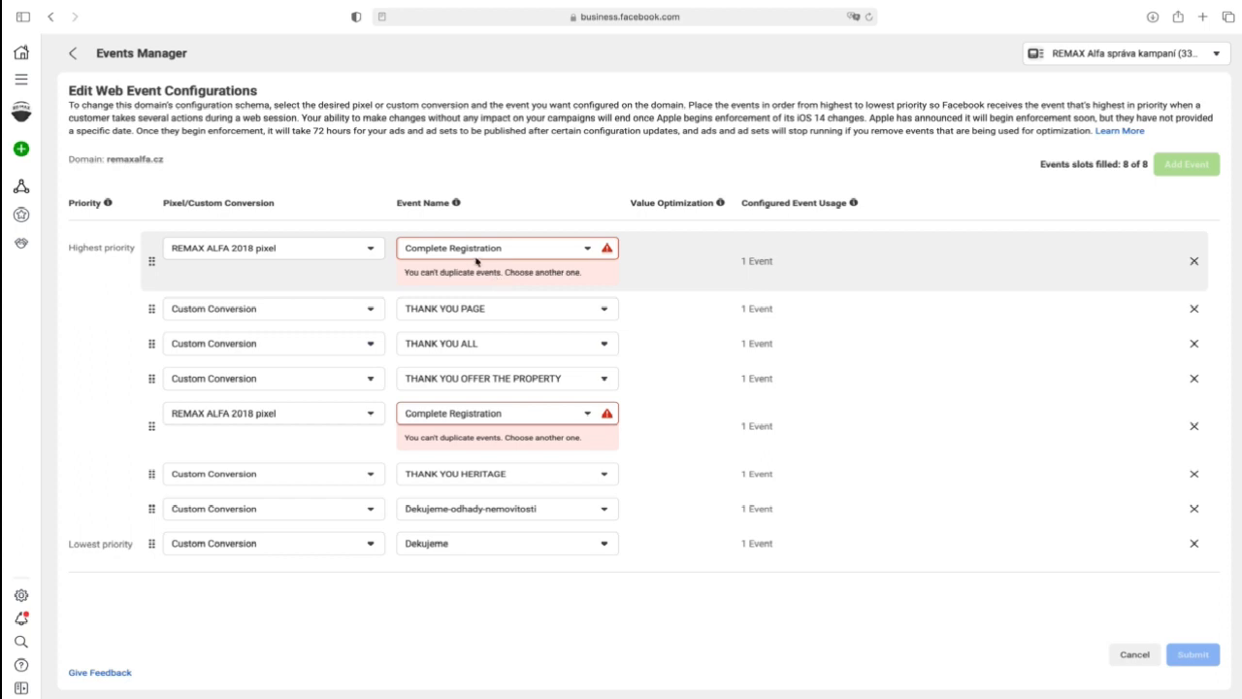
pyautogui.click(337, 252)
pyautogui.click(253, 389)
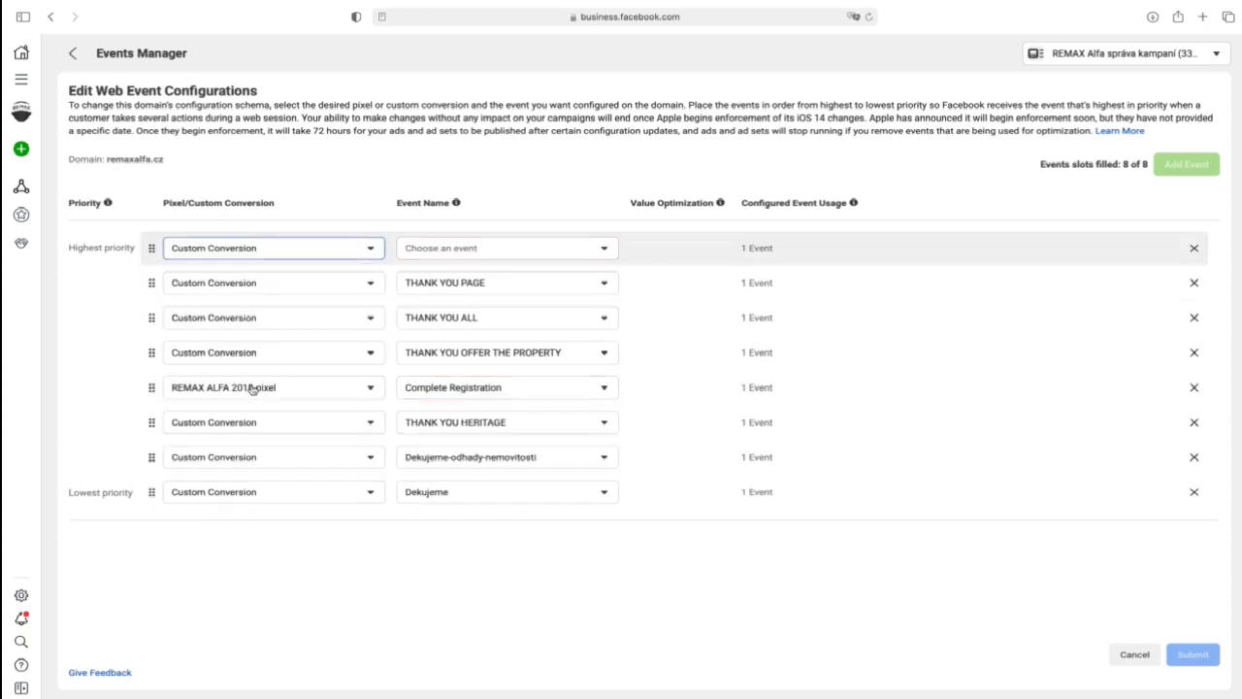
pyautogui.click(454, 249)
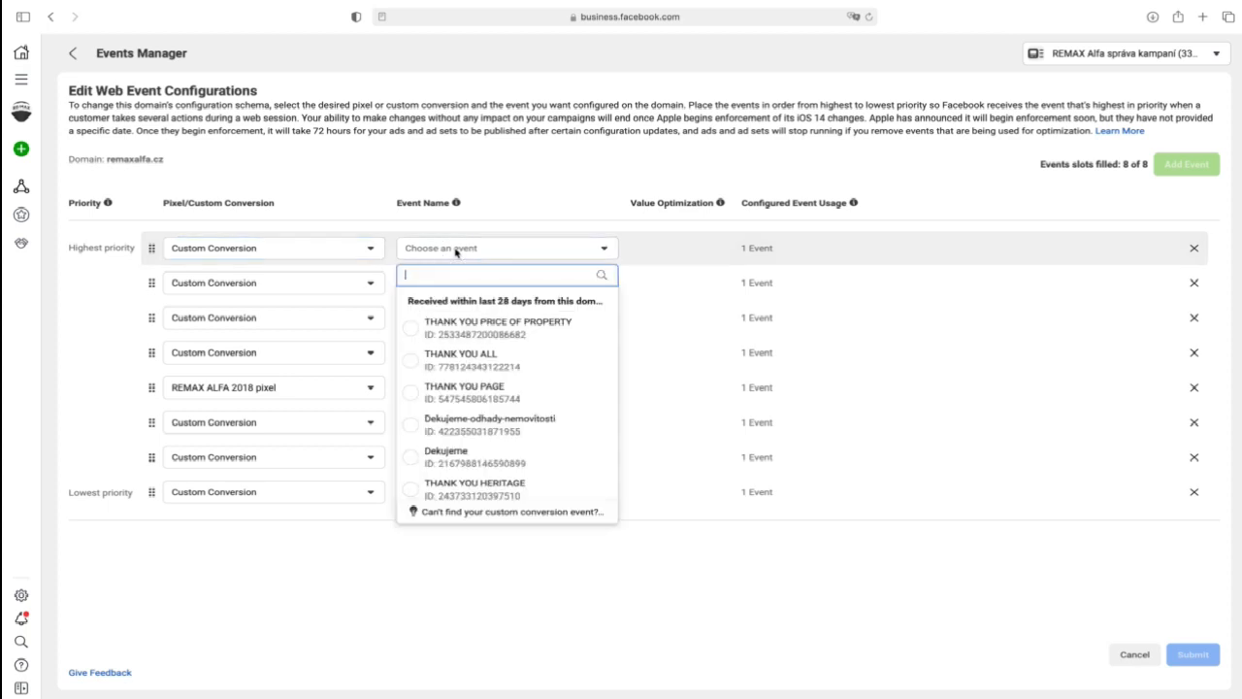
pyautogui.click(511, 331)
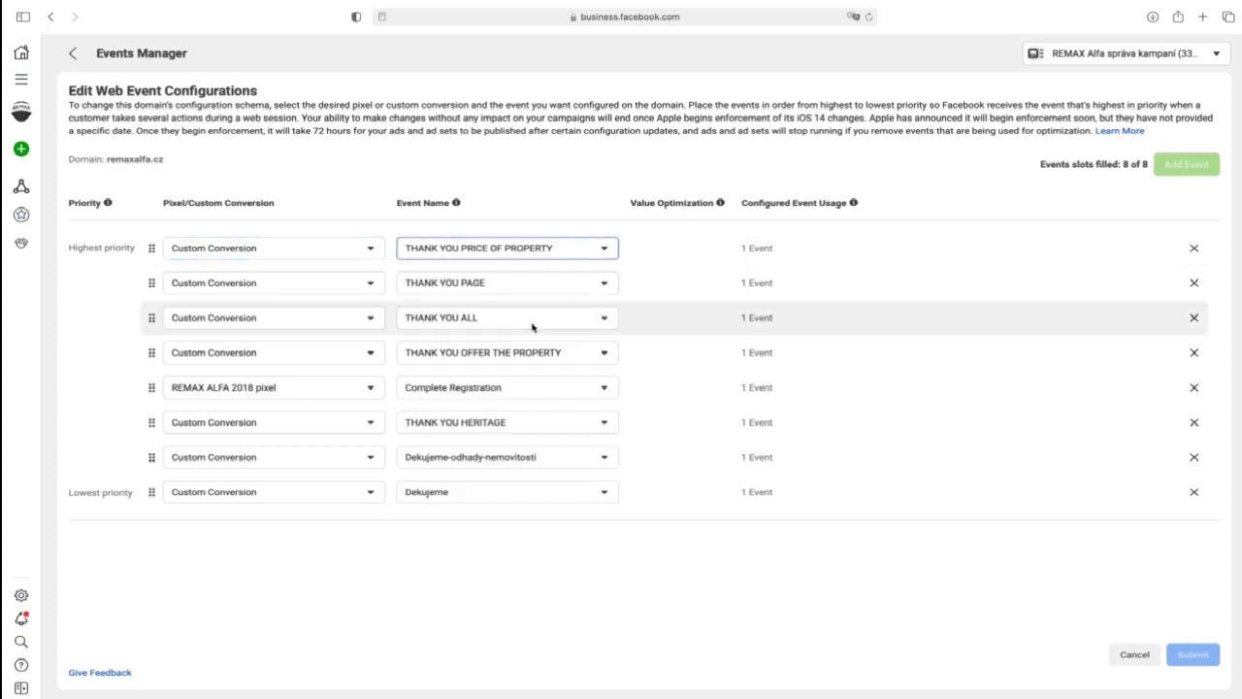
# - Try THANK YOU PAGE as the highest-priority custom conversion and switch the slot back to THANK YOU PRICE OF PROPERTY
pyautogui.click(549, 251)
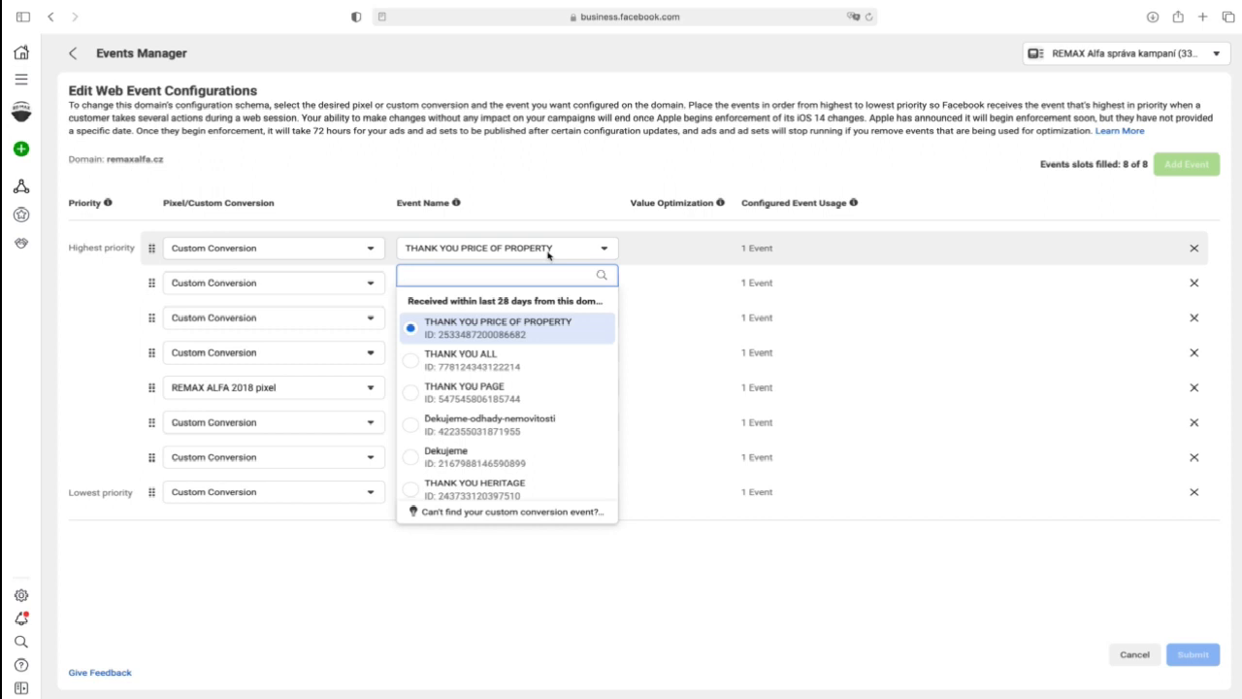
pyautogui.click(532, 389)
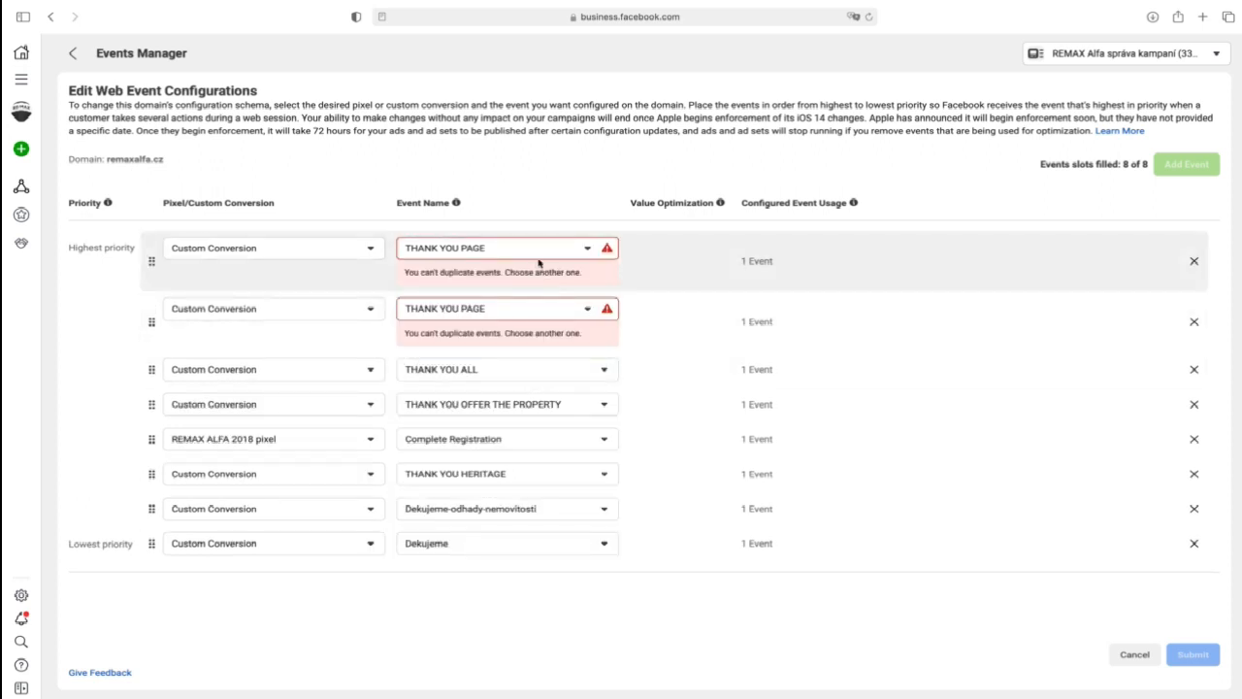
pyautogui.click(538, 258)
pyautogui.click(540, 327)
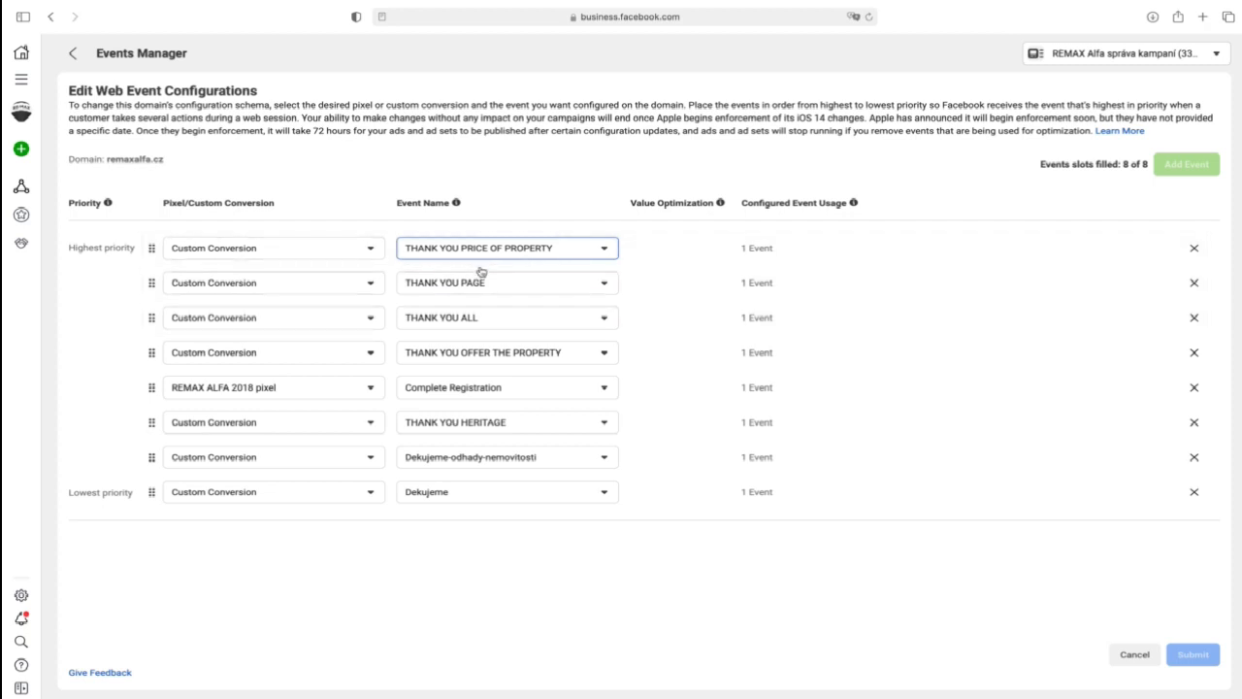
# - Move the Complete Registration event up to second priority, keeping the REMAX ALFA 2018 pixel and Complete Registration selected
pyautogui.moveTo(150, 387); pyautogui.dragTo(145, 281)
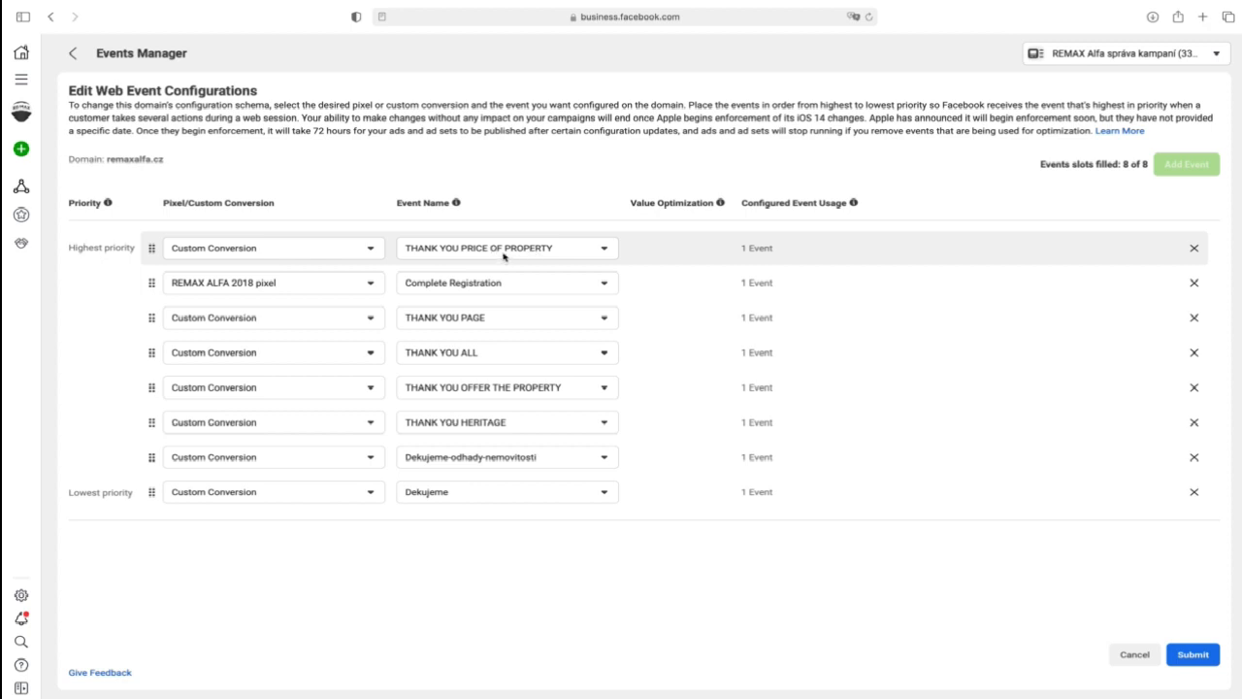
pyautogui.click(226, 283)
pyautogui.click(466, 282)
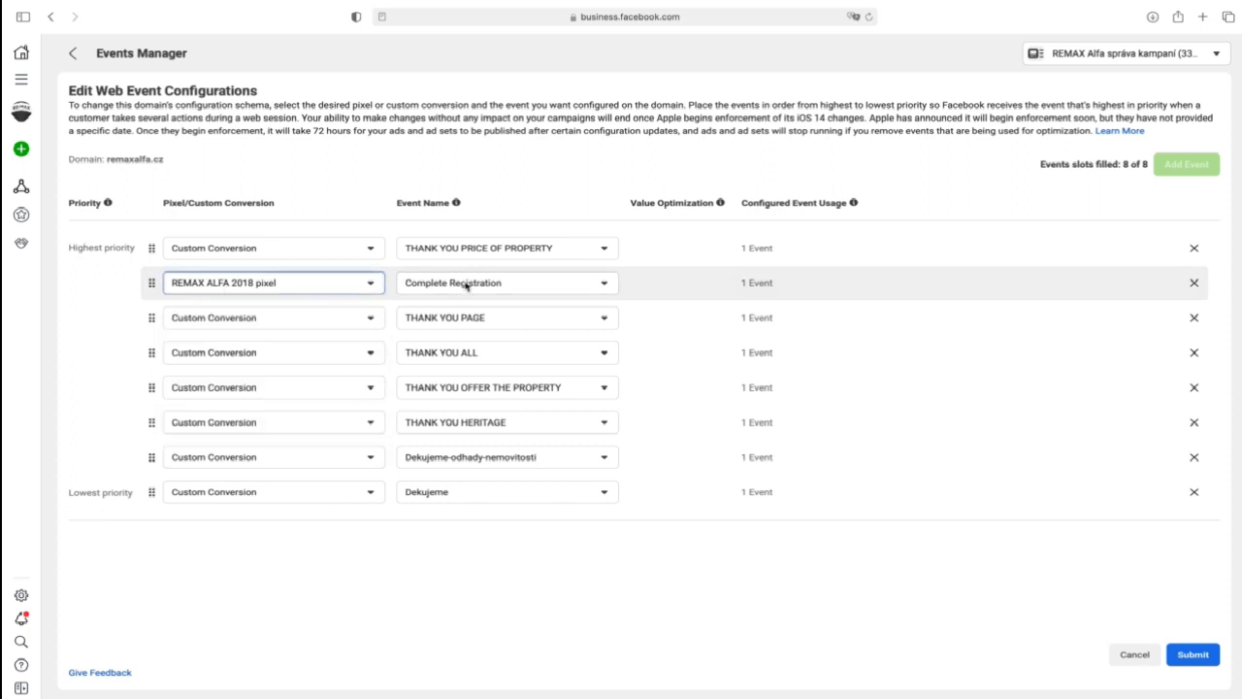
pyautogui.click(469, 282)
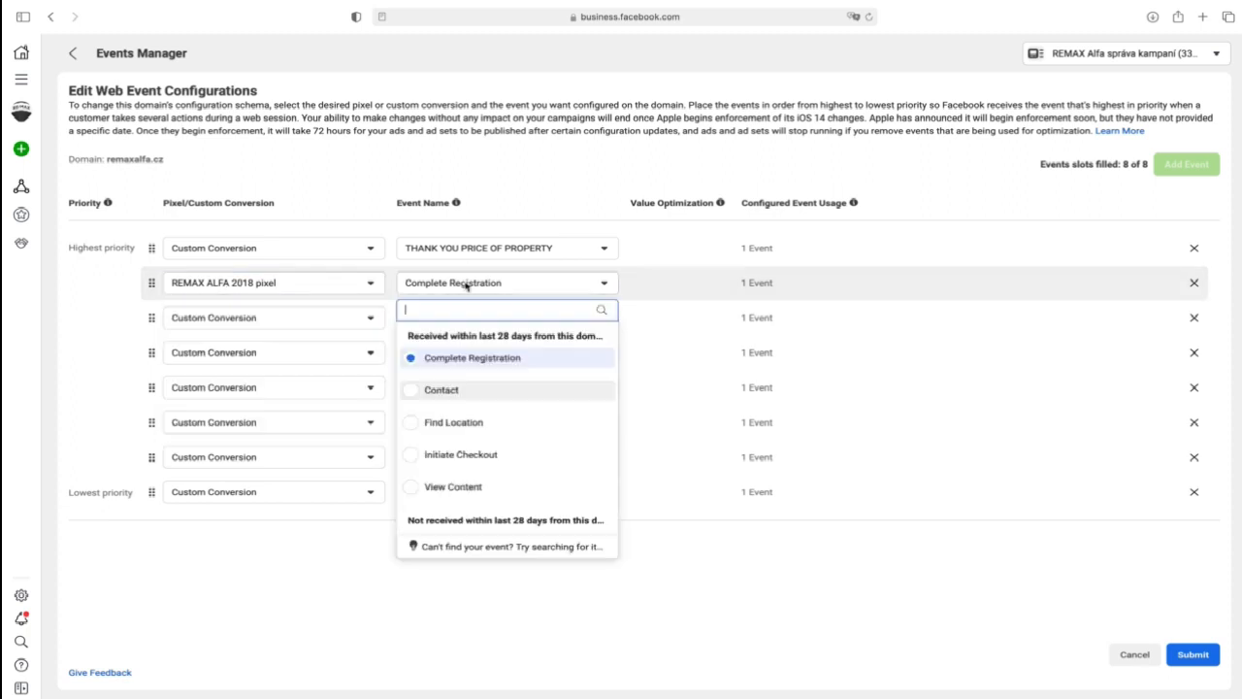
pyautogui.click(482, 359)
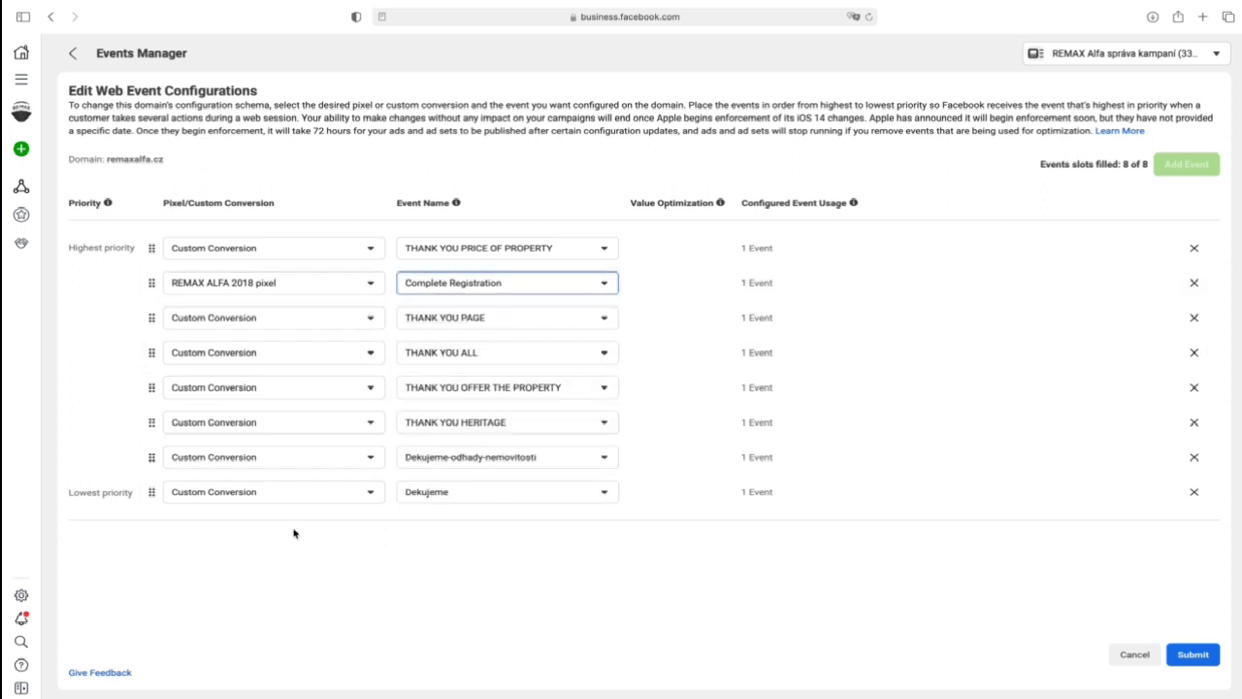
# - Replace the Dekujeme custom conversion with the REMAX ALFA 2018 pixel's Contact event and move it up to fourth priority
pyautogui.click(291, 495)
pyautogui.click(287, 572)
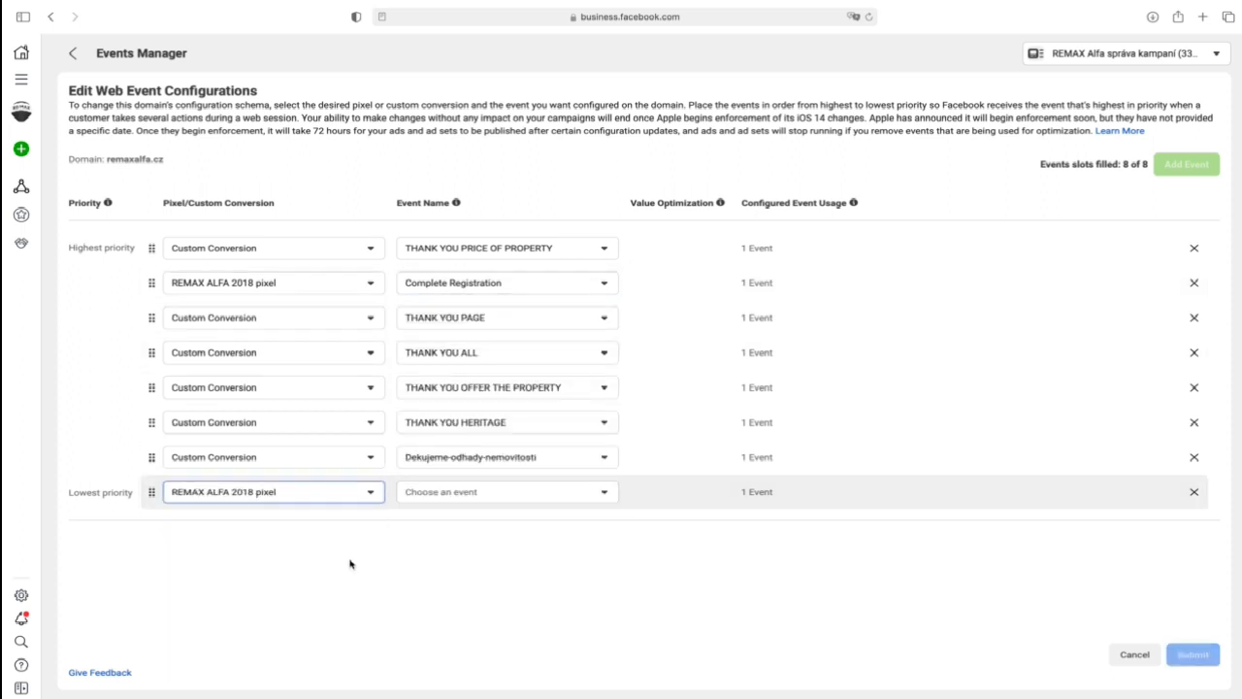
pyautogui.click(472, 492)
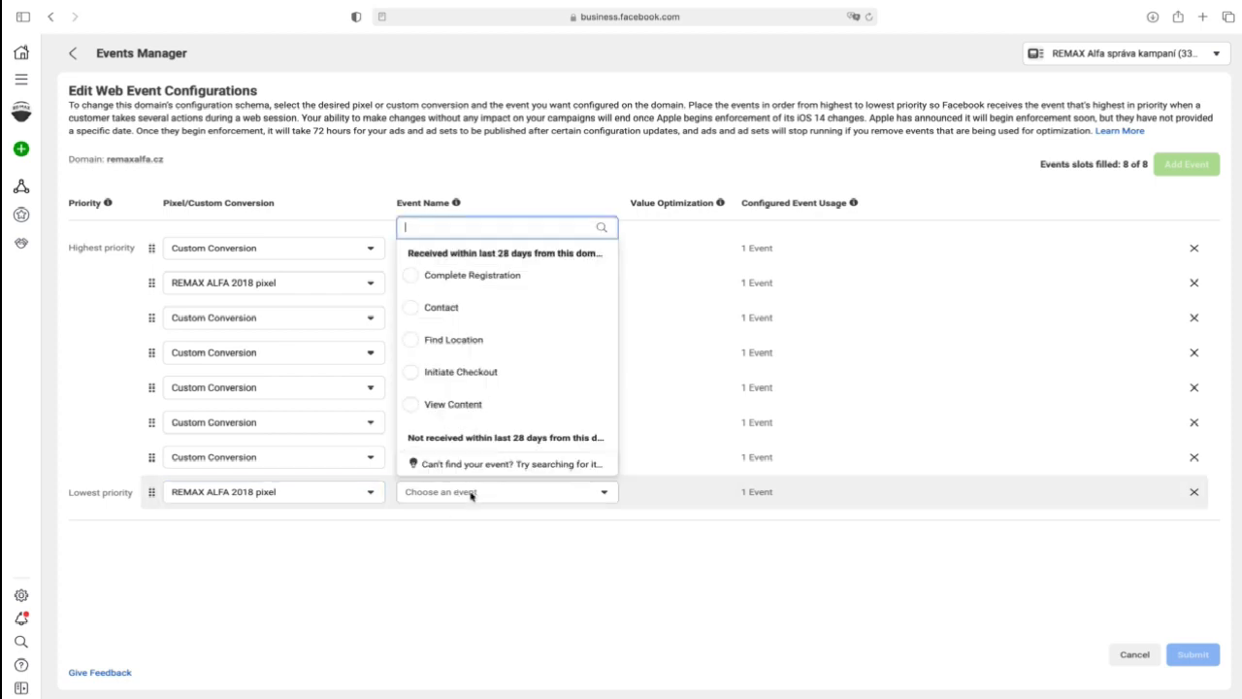
pyautogui.click(533, 309)
pyautogui.moveTo(153, 493); pyautogui.dragTo(152, 352)
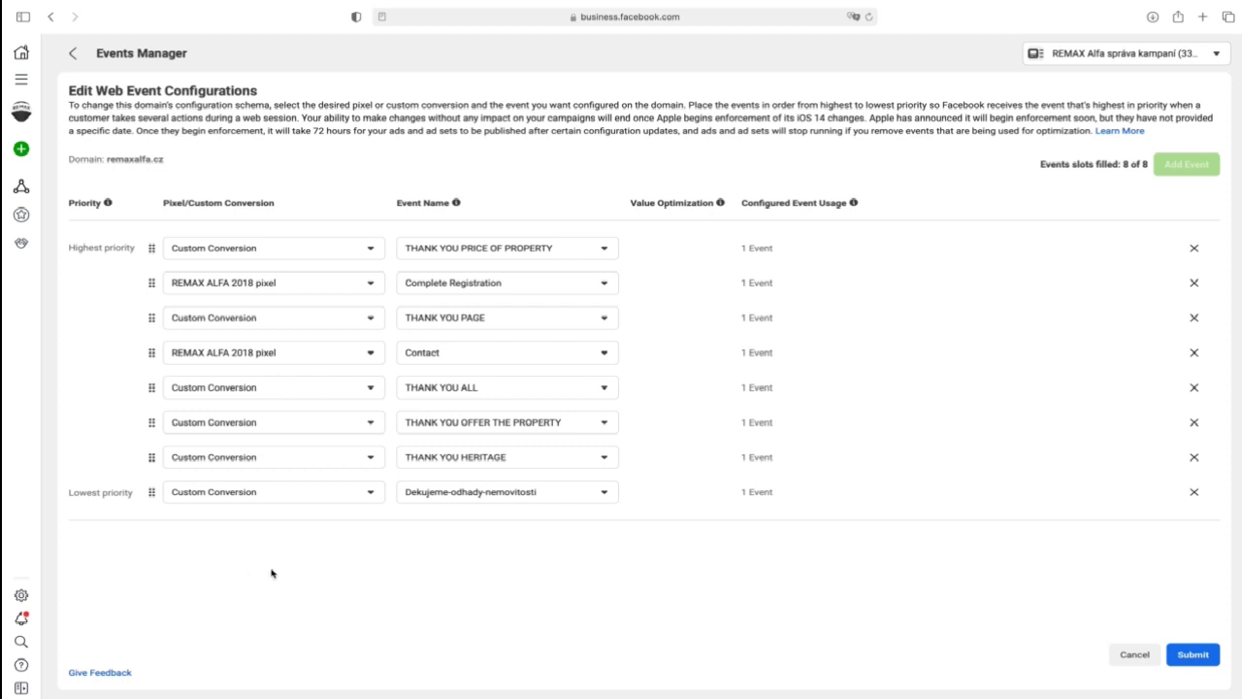
# - Replace the lowest-priority Dekujeme-odhady-nemovitosti conversion with the REMAX ALFA 2018 pixel's Find Location event
pyautogui.click(332, 500)
pyautogui.click(302, 572)
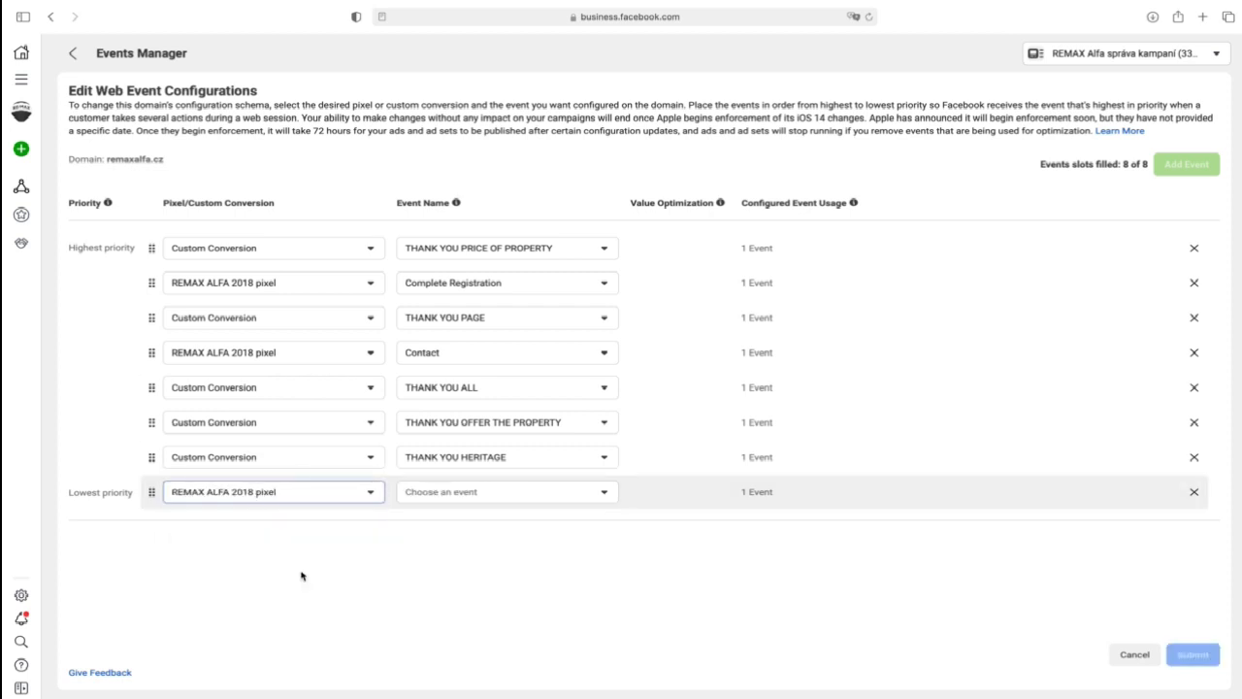
pyautogui.click(482, 493)
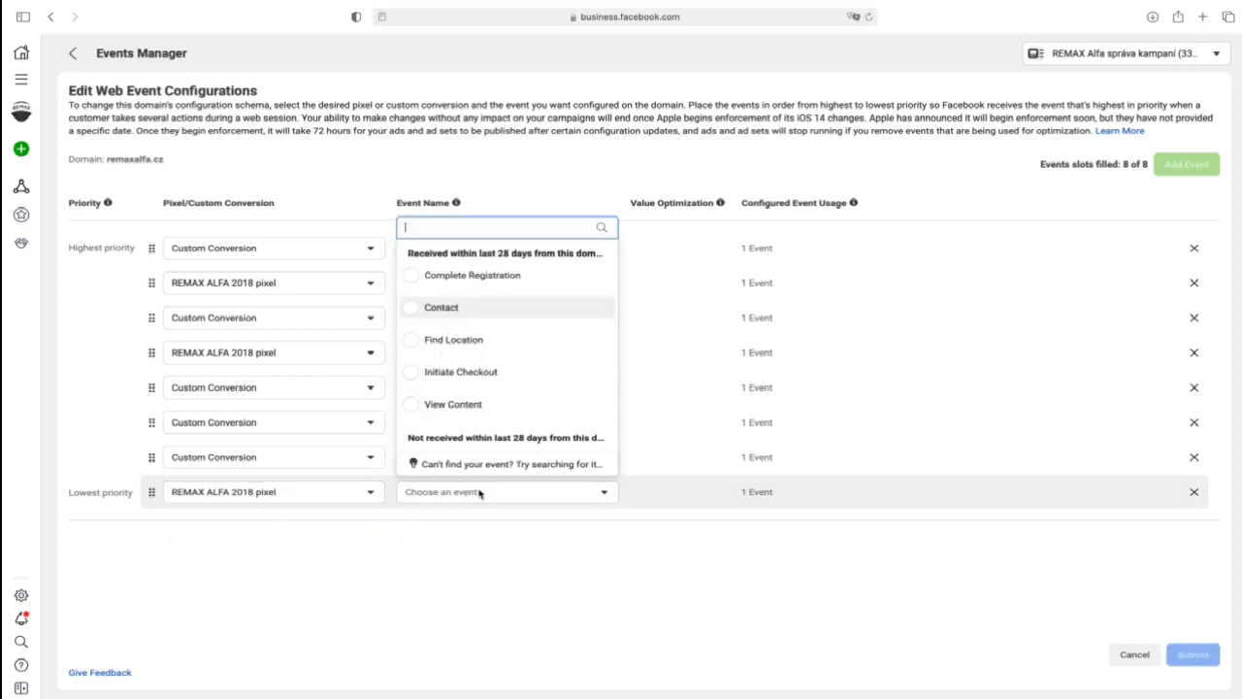
pyautogui.click(502, 339)
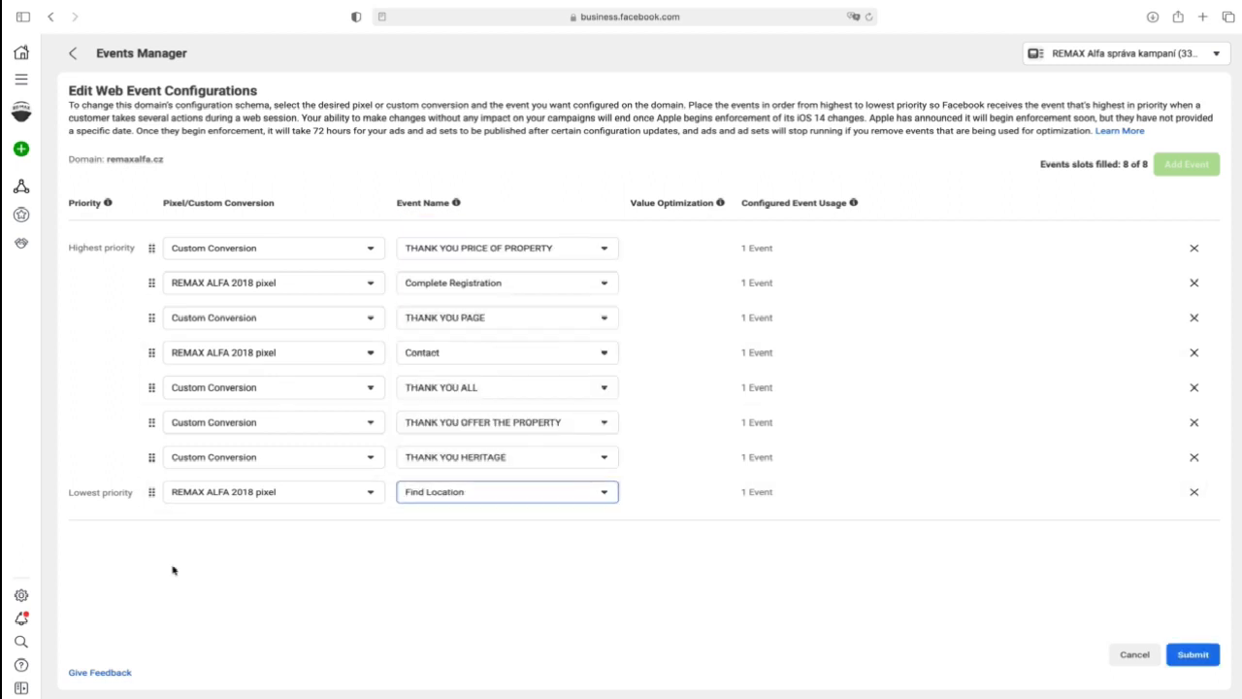
pyautogui.click(273, 618)
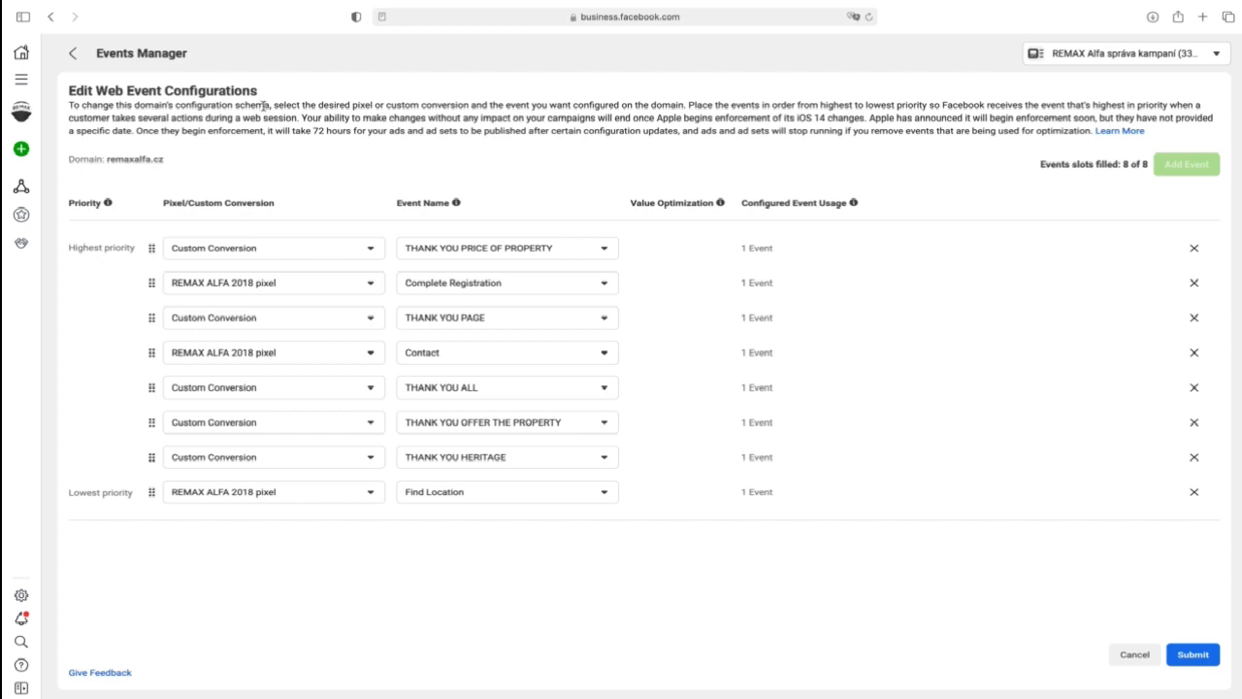
# - Submit the remaxalfa.cz event configuration, accept the 72-hour change restriction and apply the changes
pyautogui.click(1195, 655)
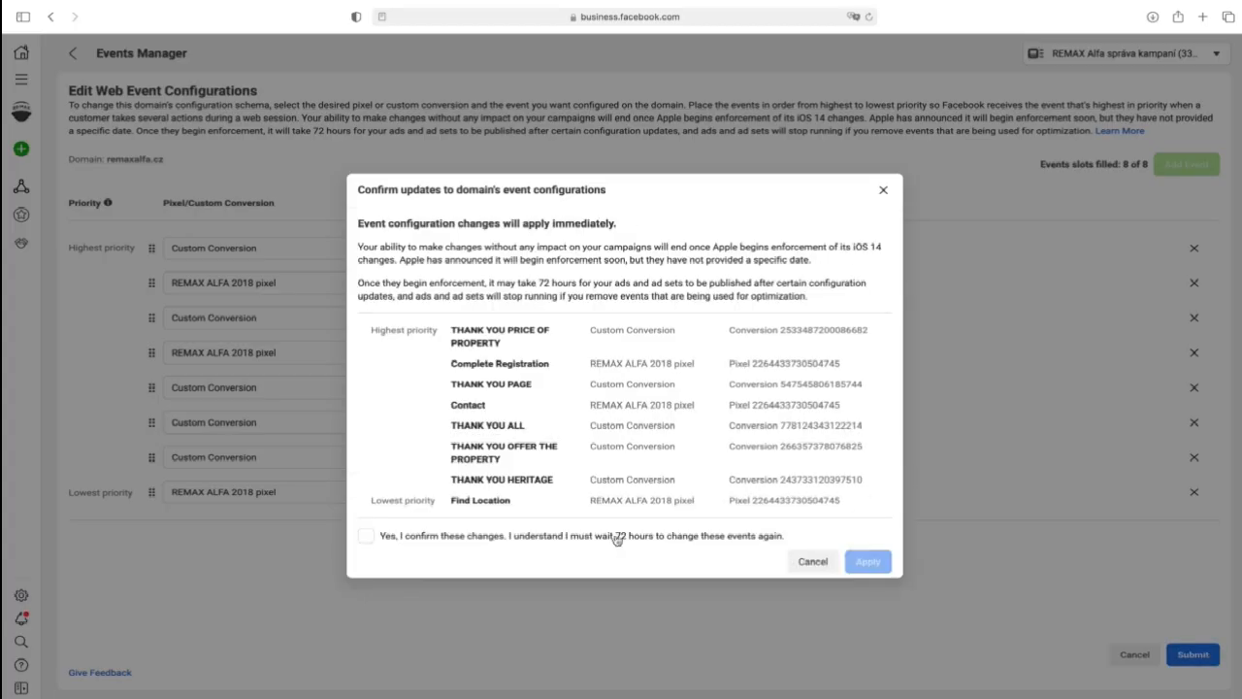
pyautogui.click(474, 535)
pyautogui.click(867, 528)
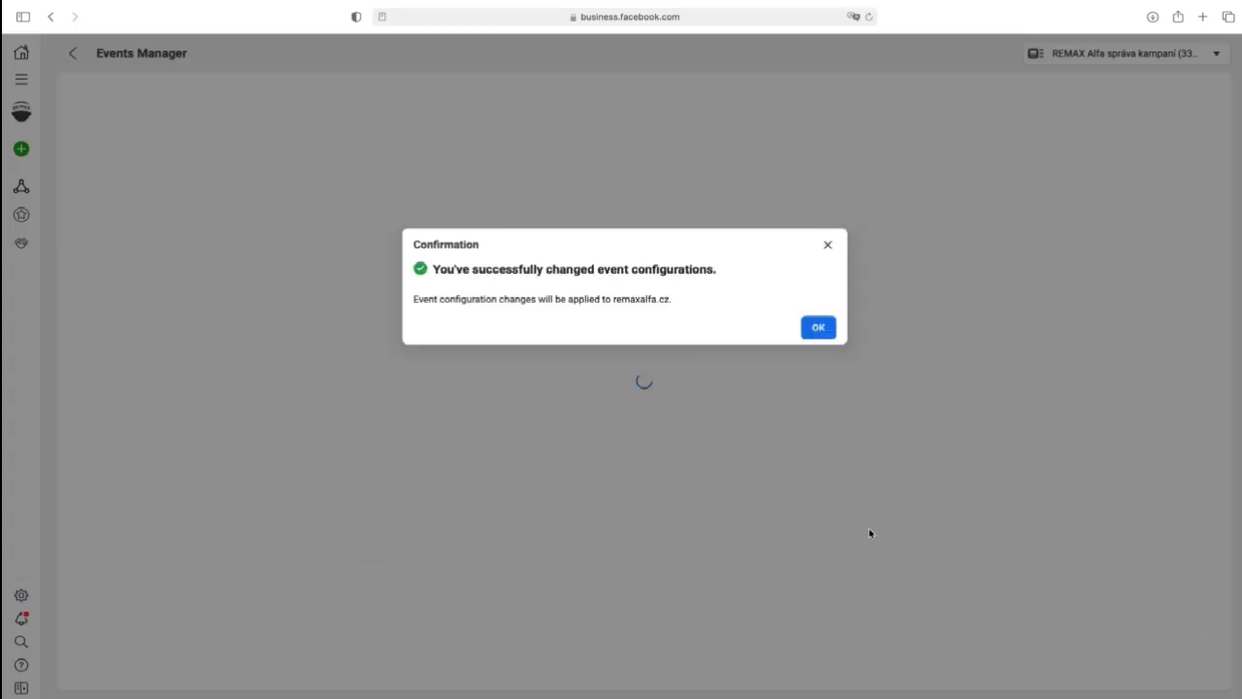
pyautogui.click(818, 327)
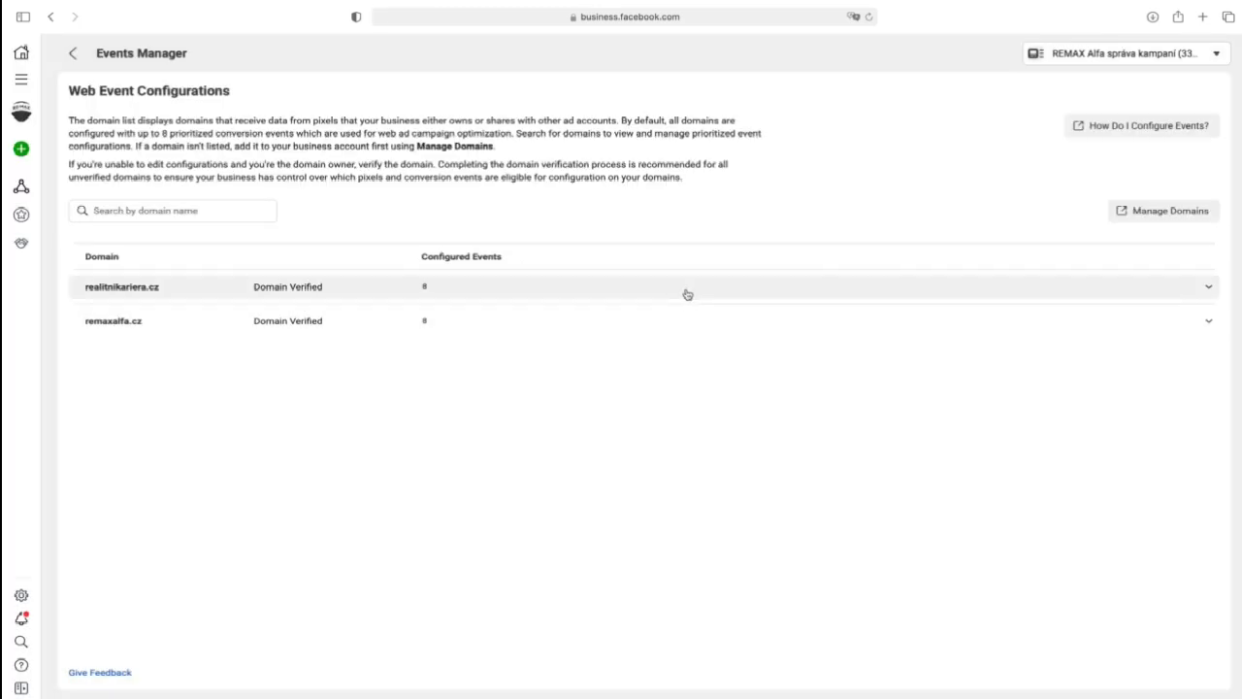
# - Go back to the pixel's overview and view the events received through the Pixel/Conversion API
pyautogui.click(72, 53)
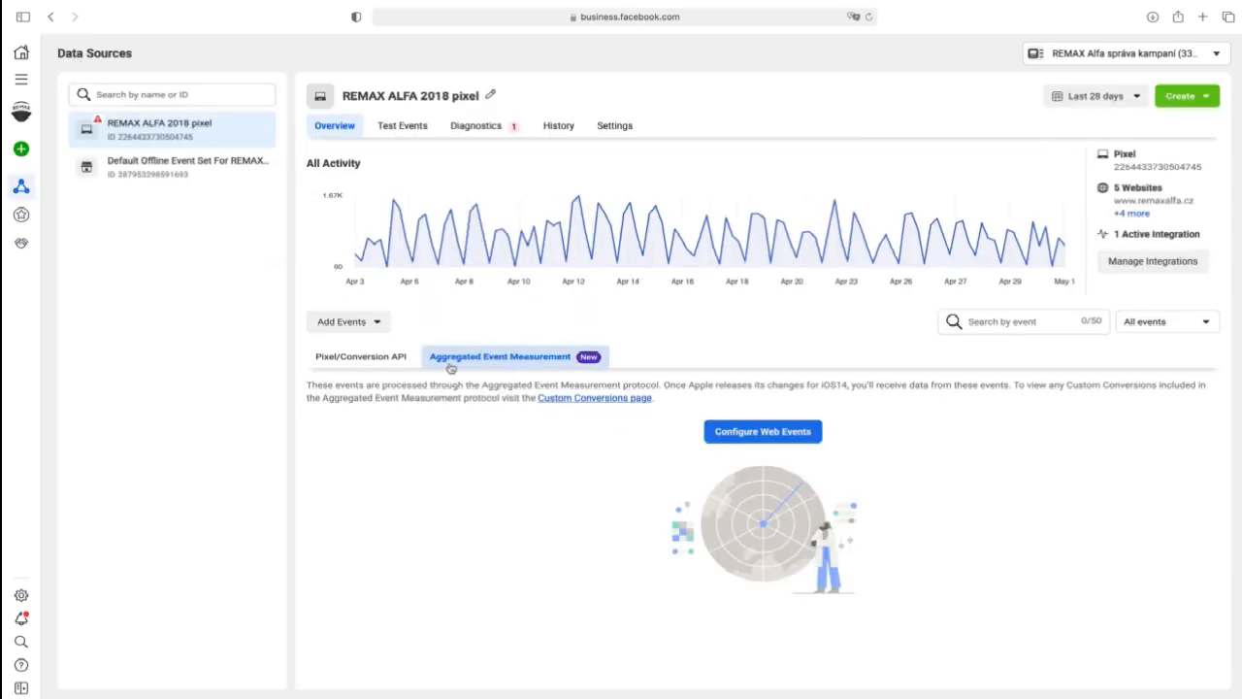
pyautogui.click(381, 363)
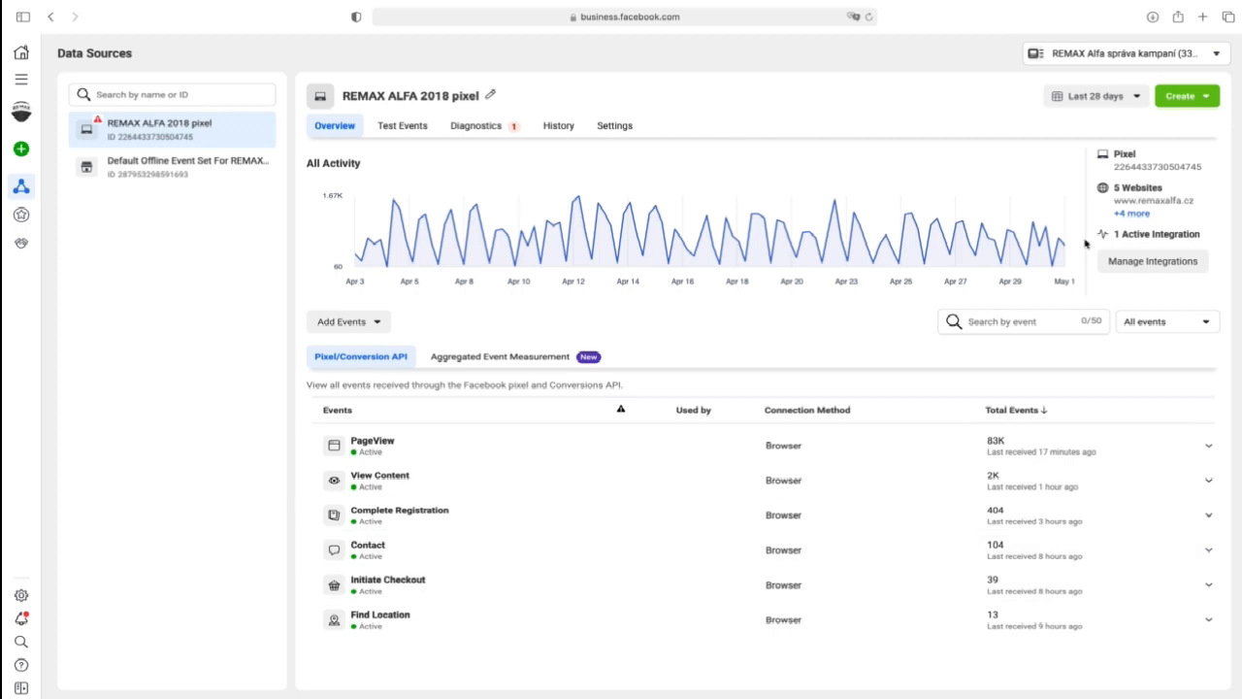
# - Check the activity chart and the list of active integrations for the REMAX ALFA 2018 pixel
pyautogui.moveTo(1069, 248)
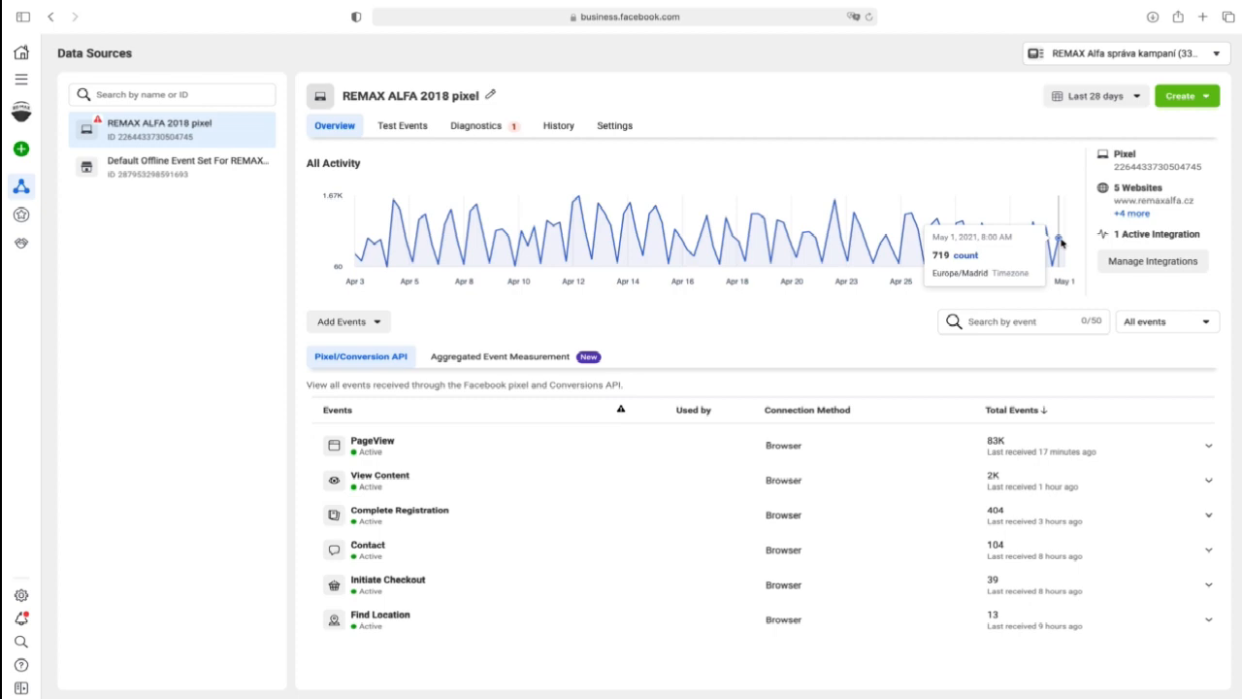
pyautogui.click(1151, 269)
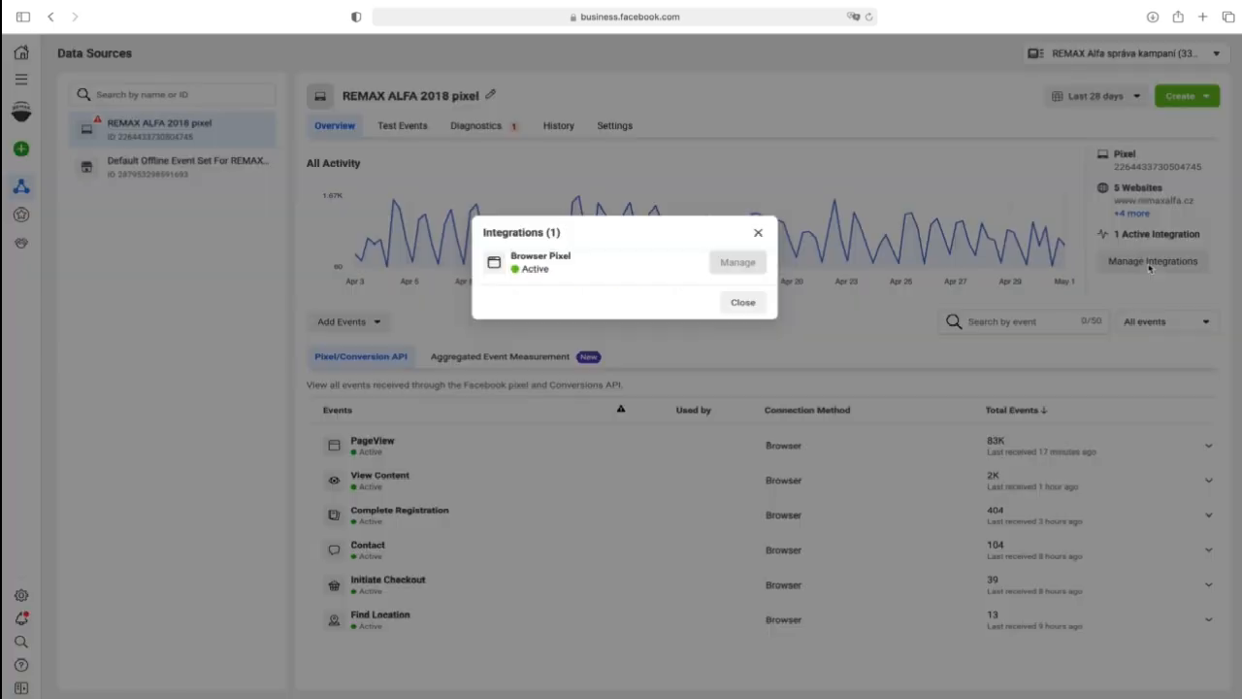
pyautogui.click(759, 234)
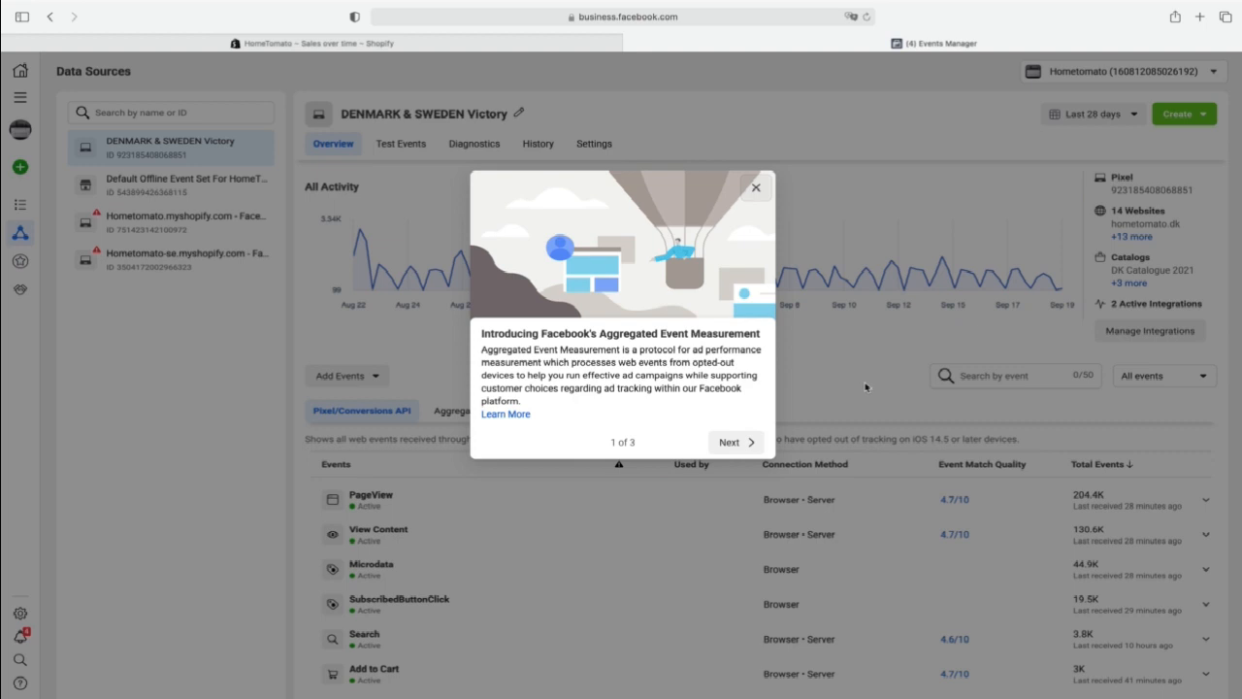
# - Read through the Aggregated Event Measurement introduction to the web event configurations and return to the DENMARK & SWEDEN Victory pixel overview
pyautogui.click(735, 444)
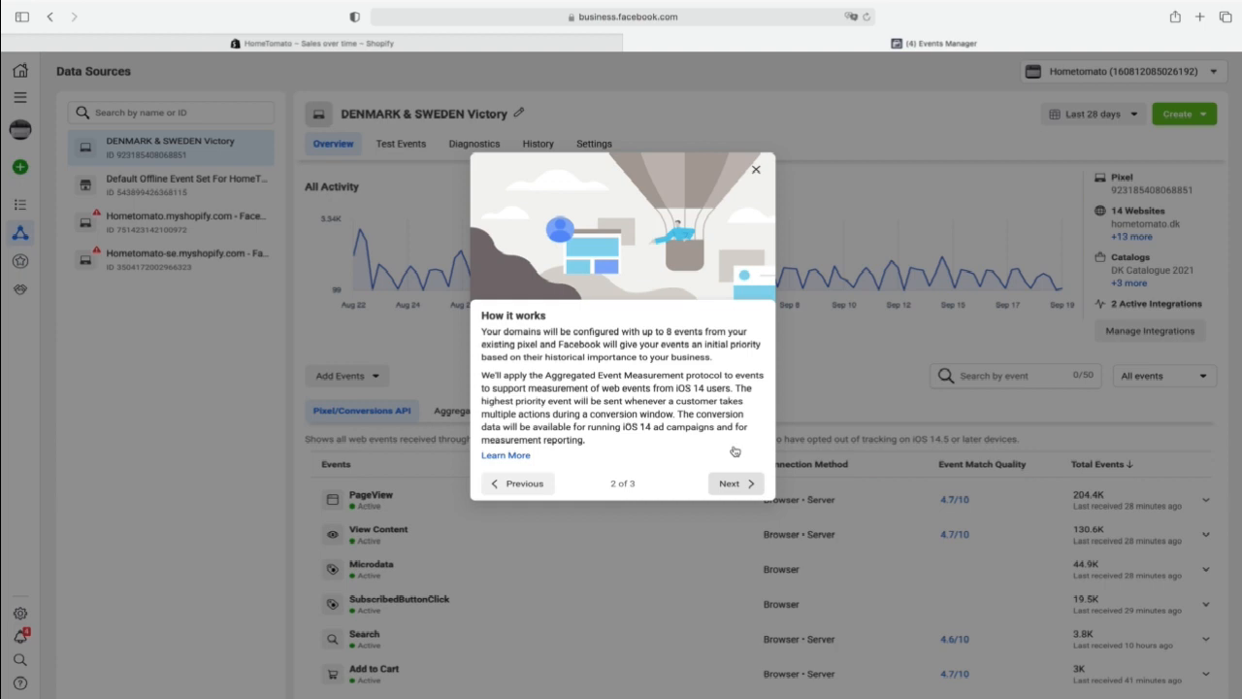
pyautogui.click(734, 482)
pyautogui.click(742, 452)
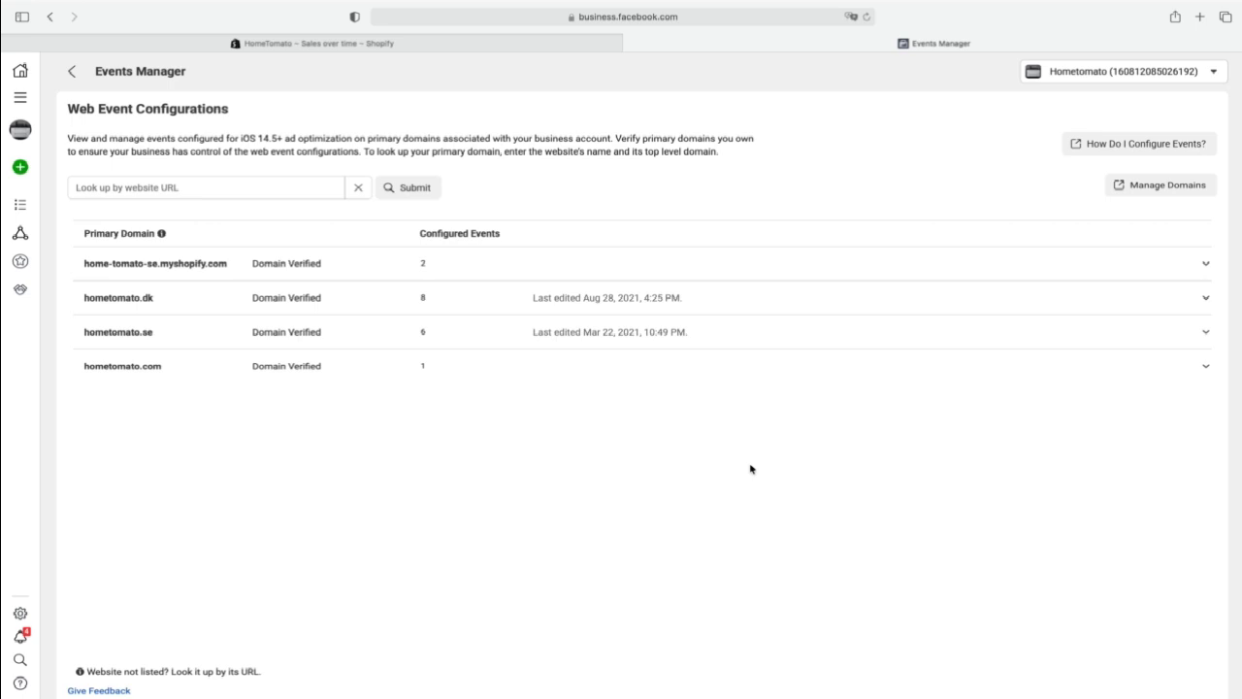
pyautogui.click(76, 73)
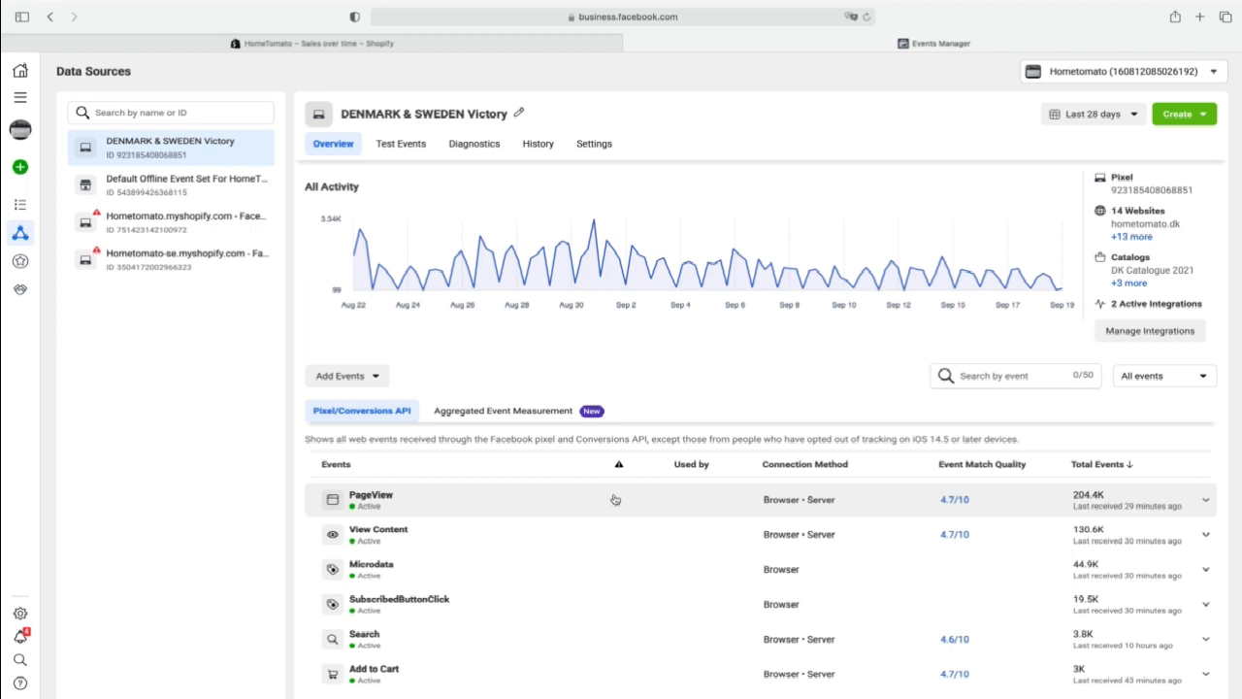
# - Manage the pixel's aggregated events and expand the configured events of hometomato.se and hometomato.dk
pyautogui.click(525, 415)
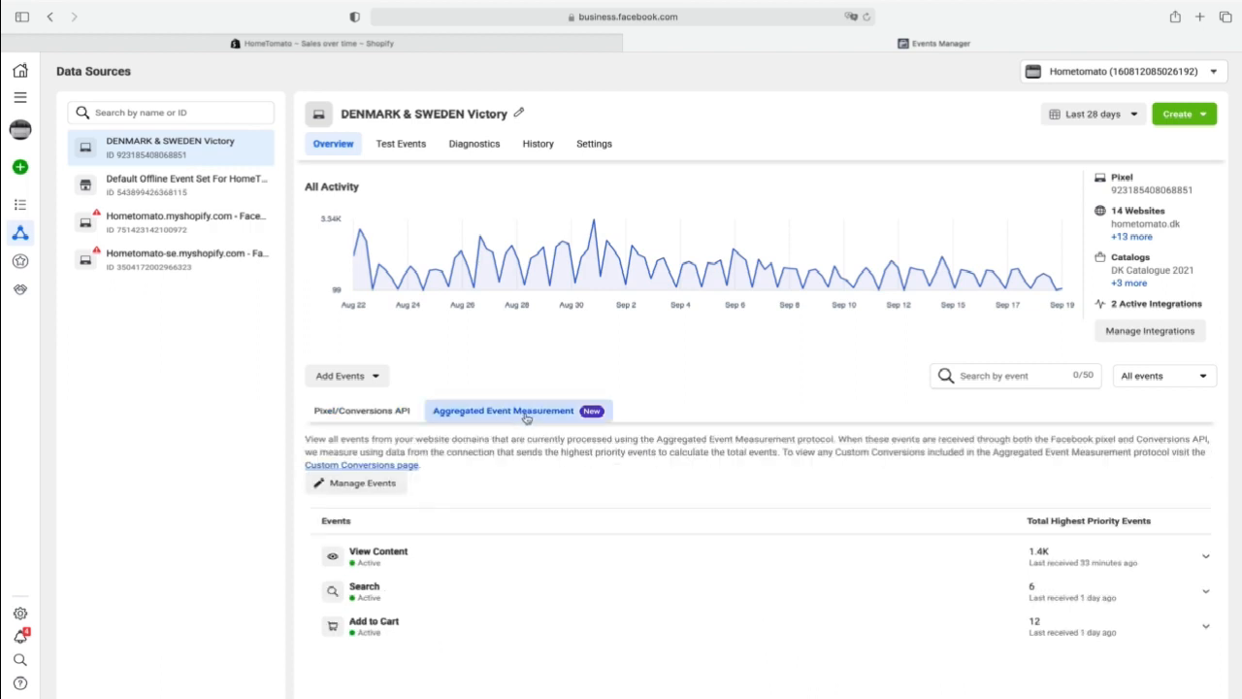
pyautogui.click(386, 492)
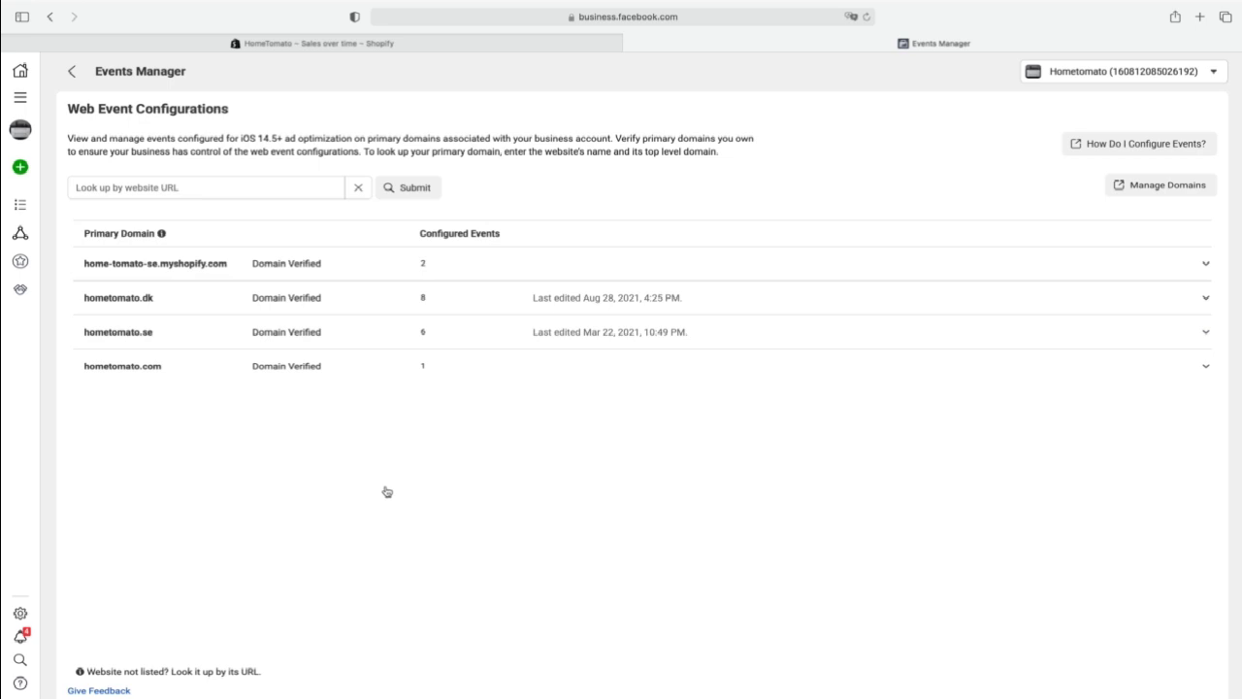
pyautogui.click(609, 331)
pyautogui.click(604, 296)
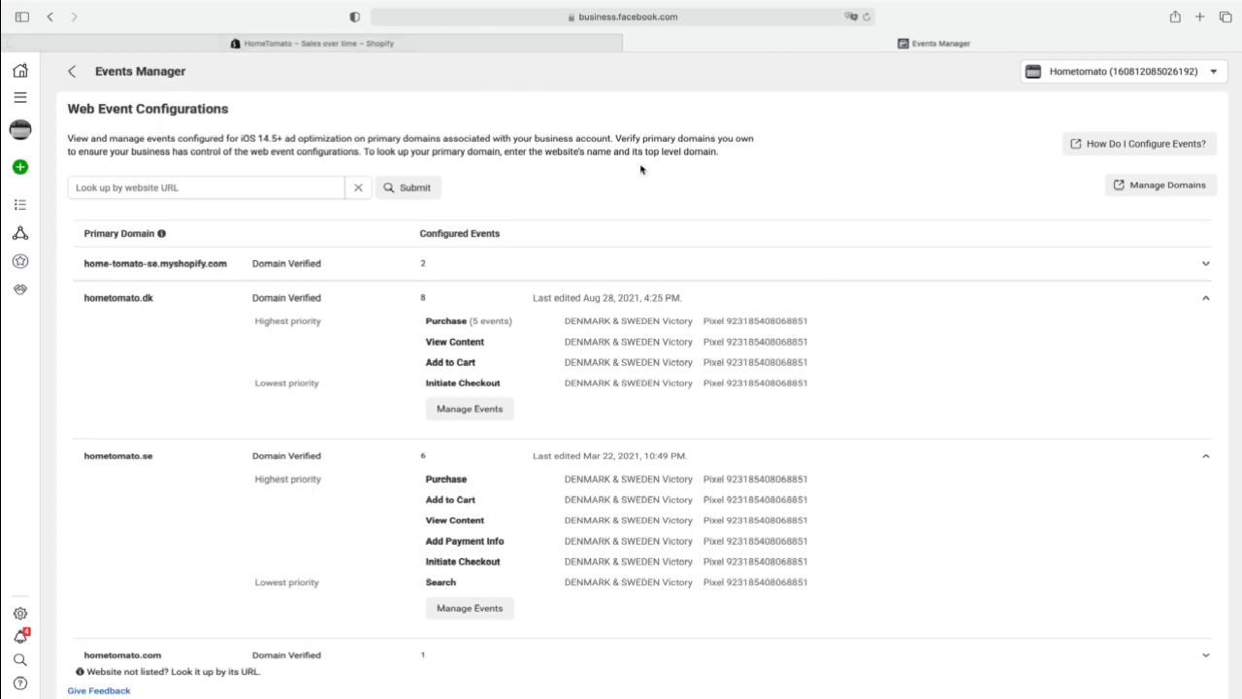
# - Switch to Shopify to view HomeTomato's sales over time report and return to Events Manager
pyautogui.click(536, 44)
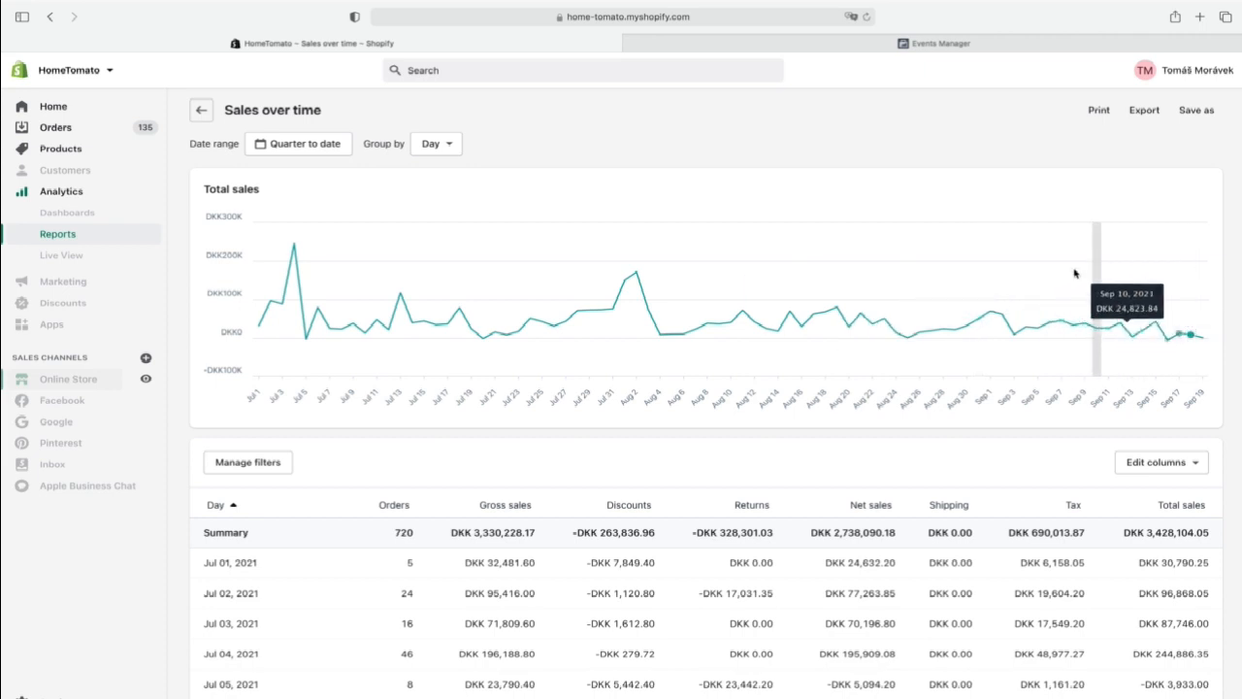
pyautogui.click(844, 44)
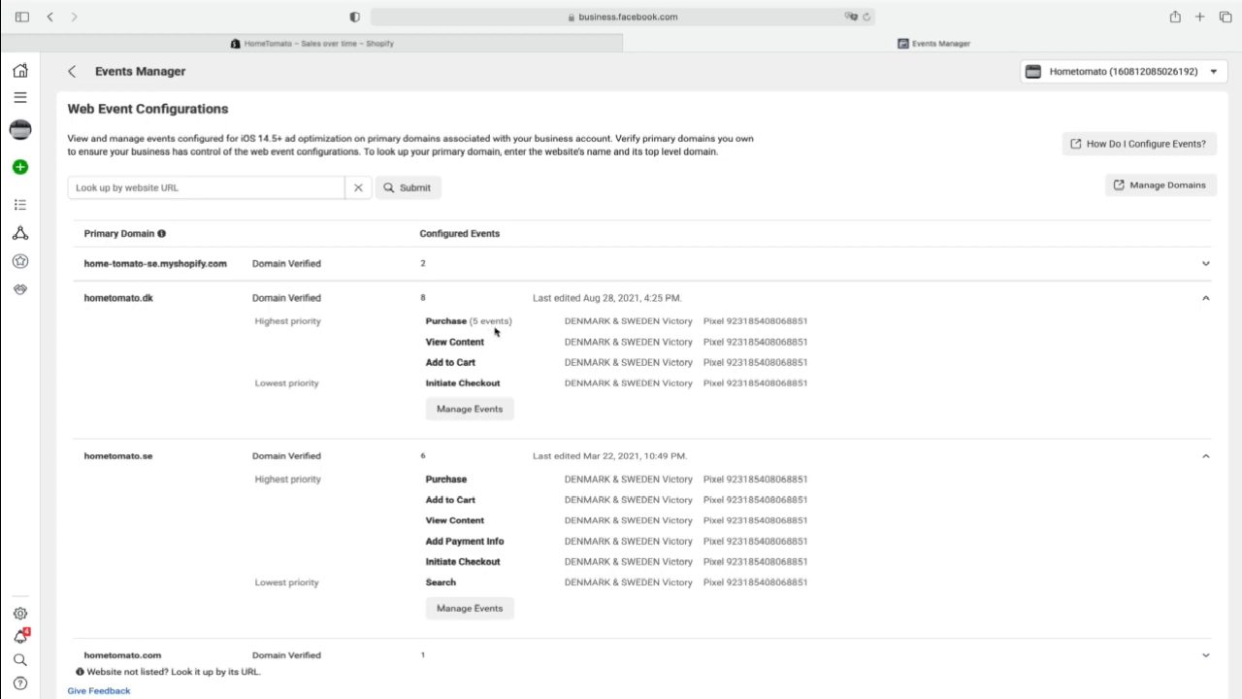
# - Start editing the hometomato.dk events, accept the 72-hour warning and turn off Value Optimization for Purchase
pyautogui.click(485, 408)
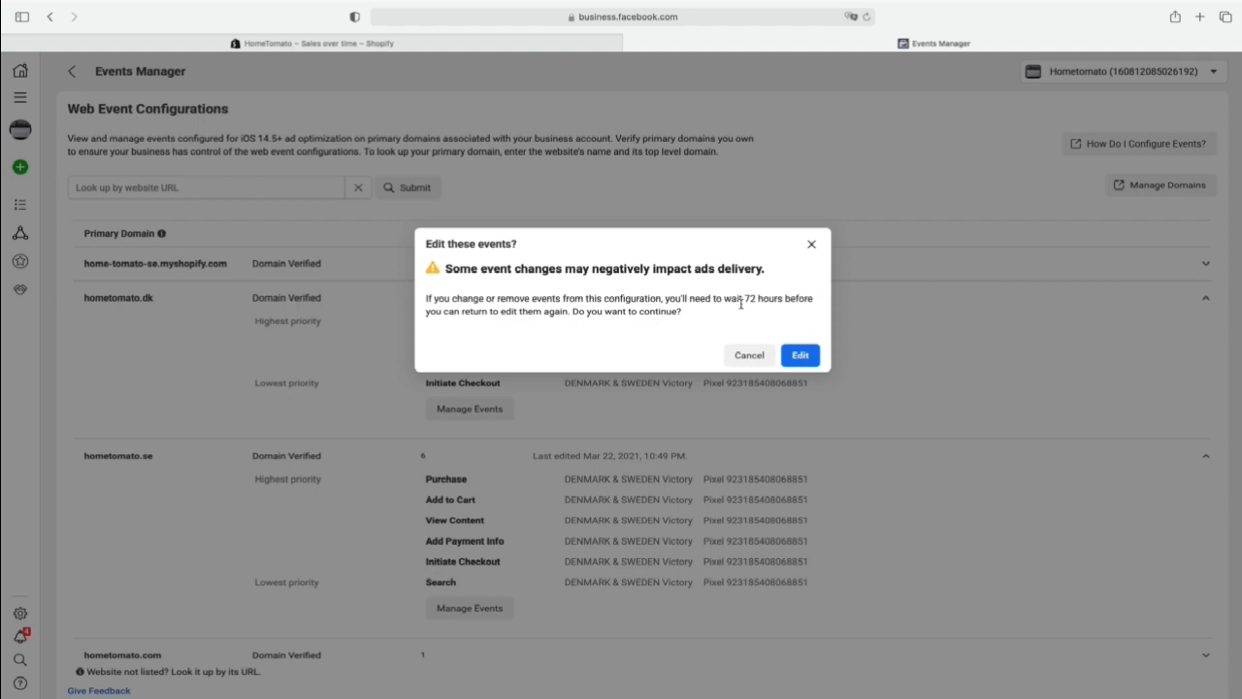
pyautogui.click(806, 356)
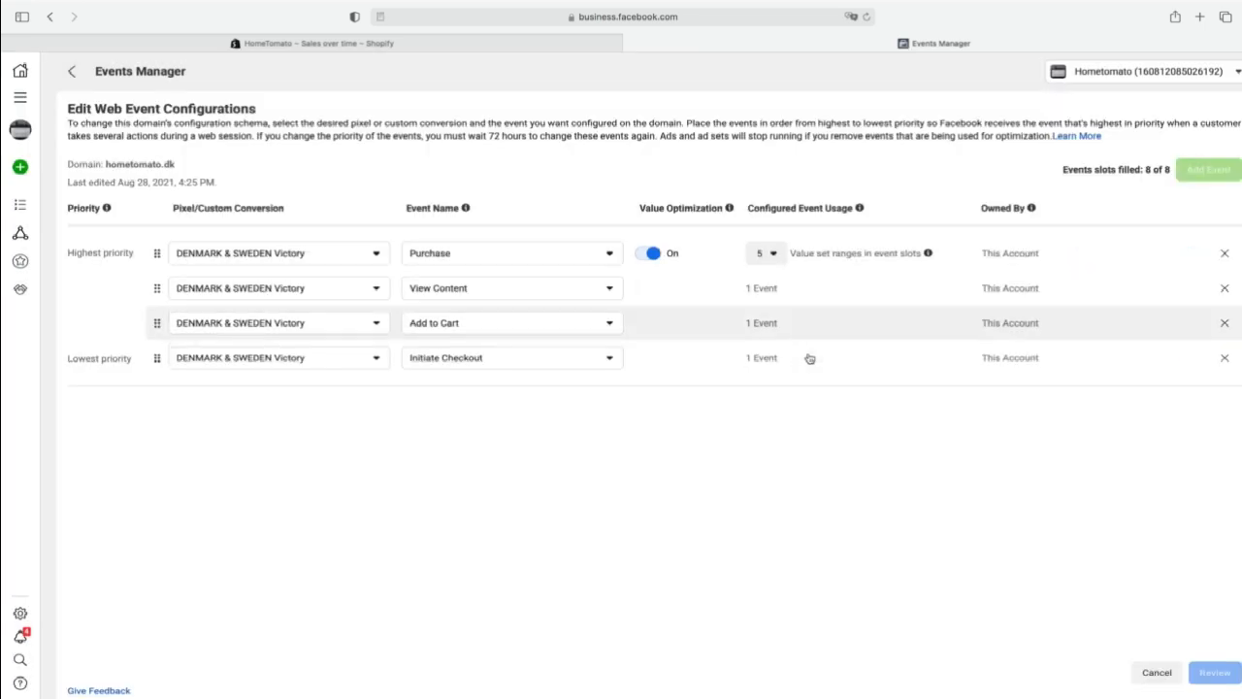
pyautogui.click(642, 256)
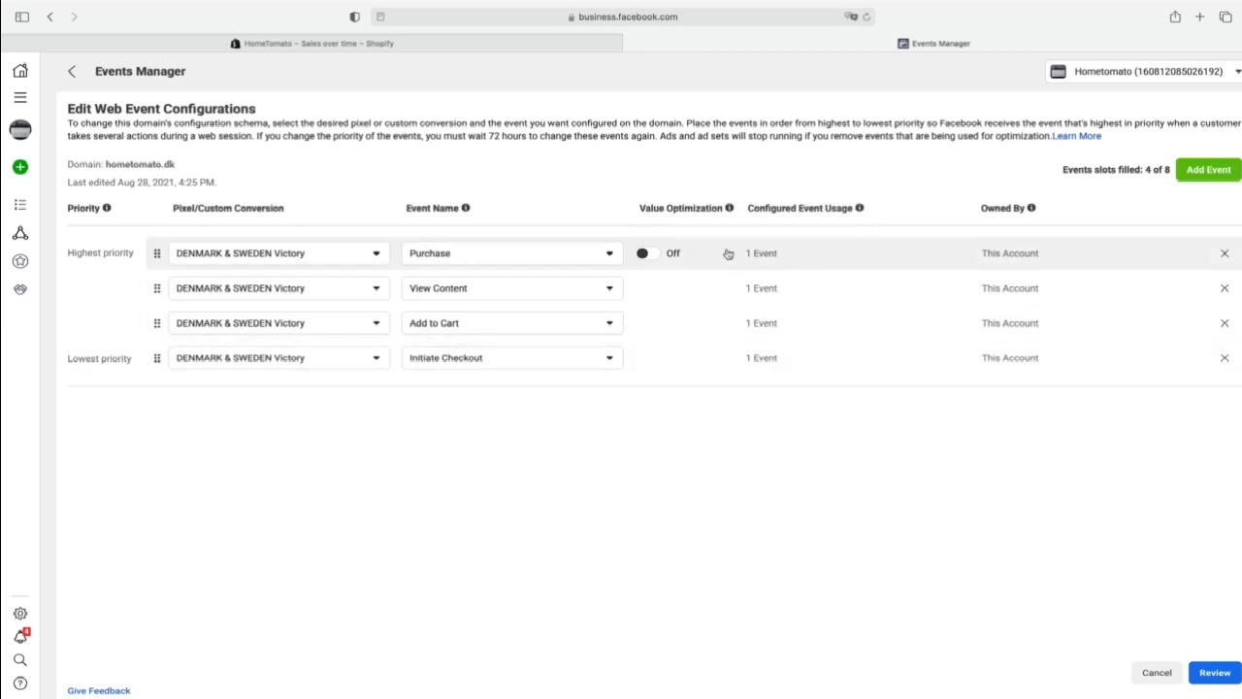
pyautogui.click(653, 257)
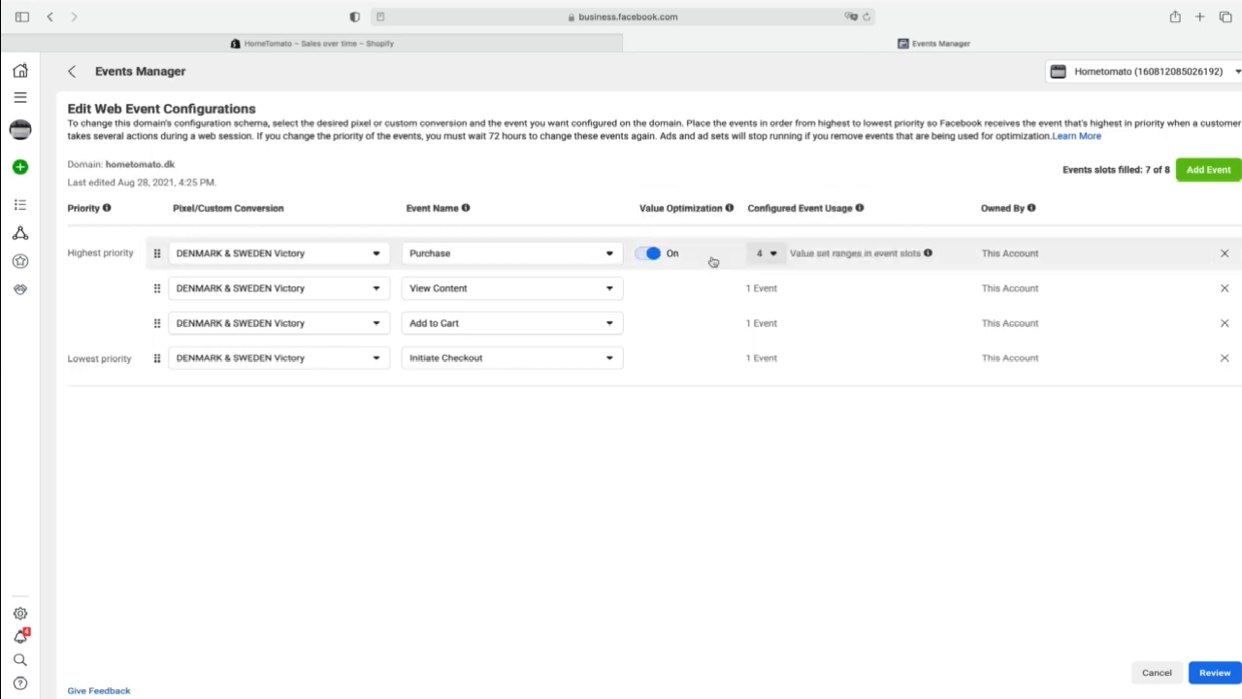
pyautogui.click(645, 256)
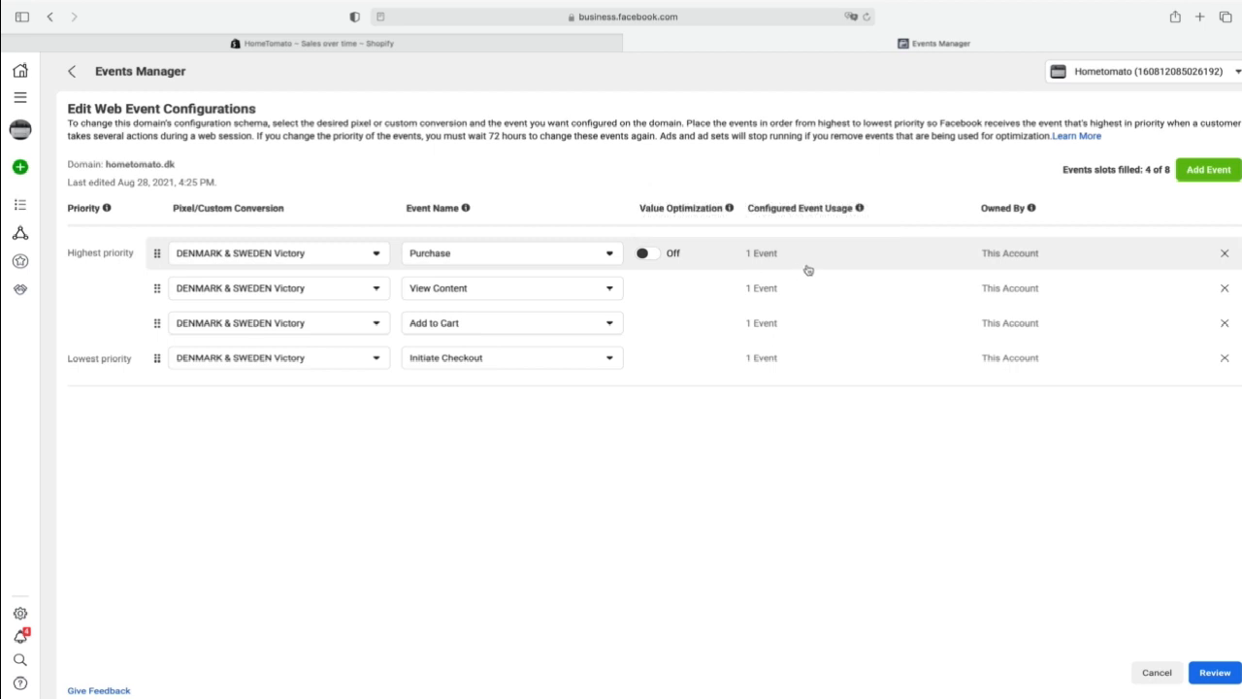
# - Add two event slots and assign the DENMARK & SWEDEN Victory pixel's Add Payment Info event to fifth priority
pyautogui.click(1200, 178)
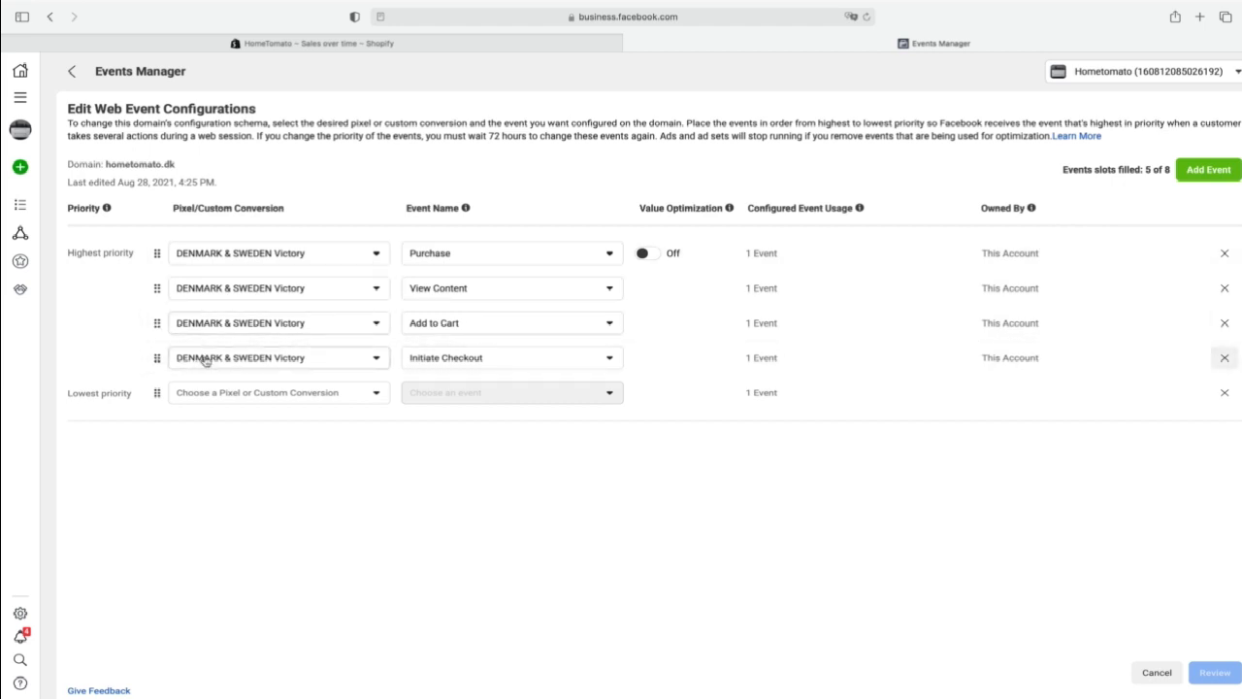
pyautogui.click(1205, 172)
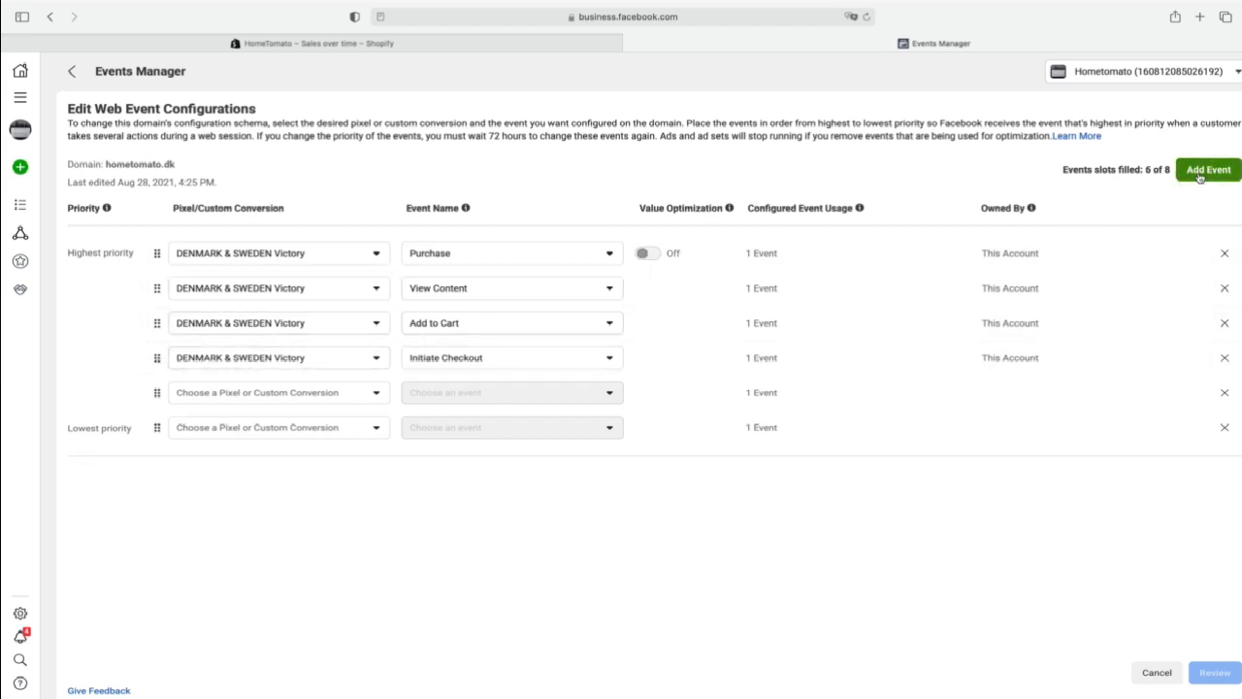
pyautogui.click(339, 394)
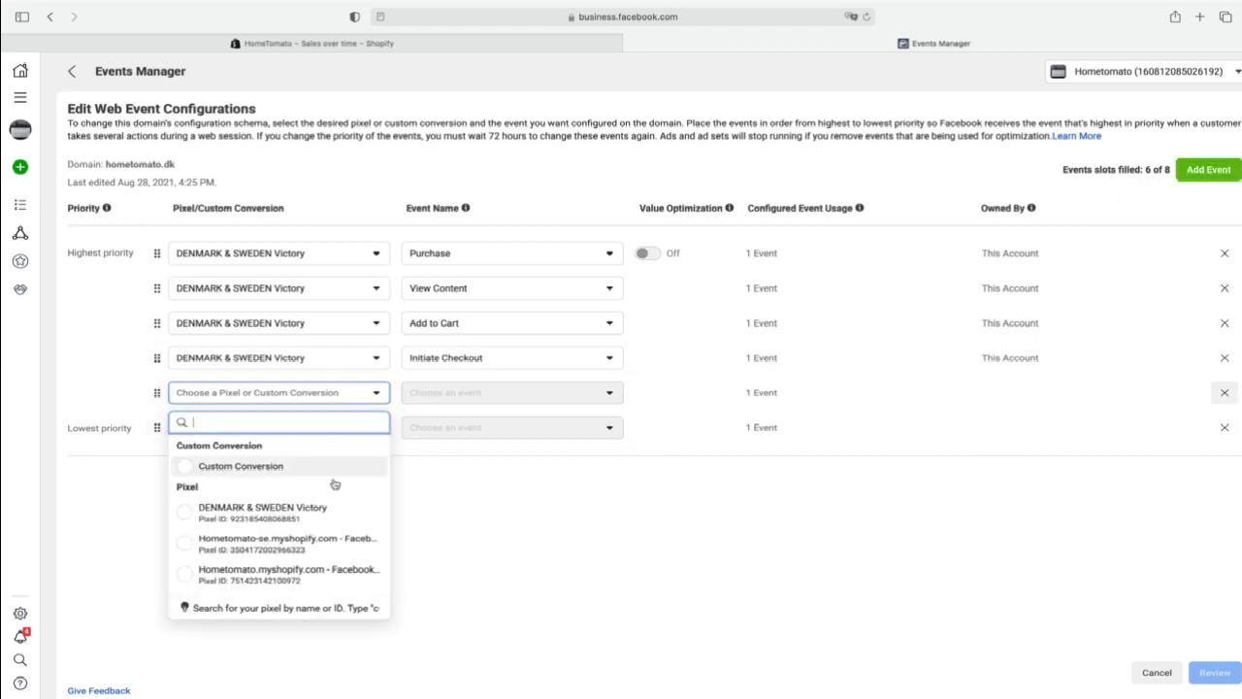
pyautogui.click(334, 521)
pyautogui.click(556, 392)
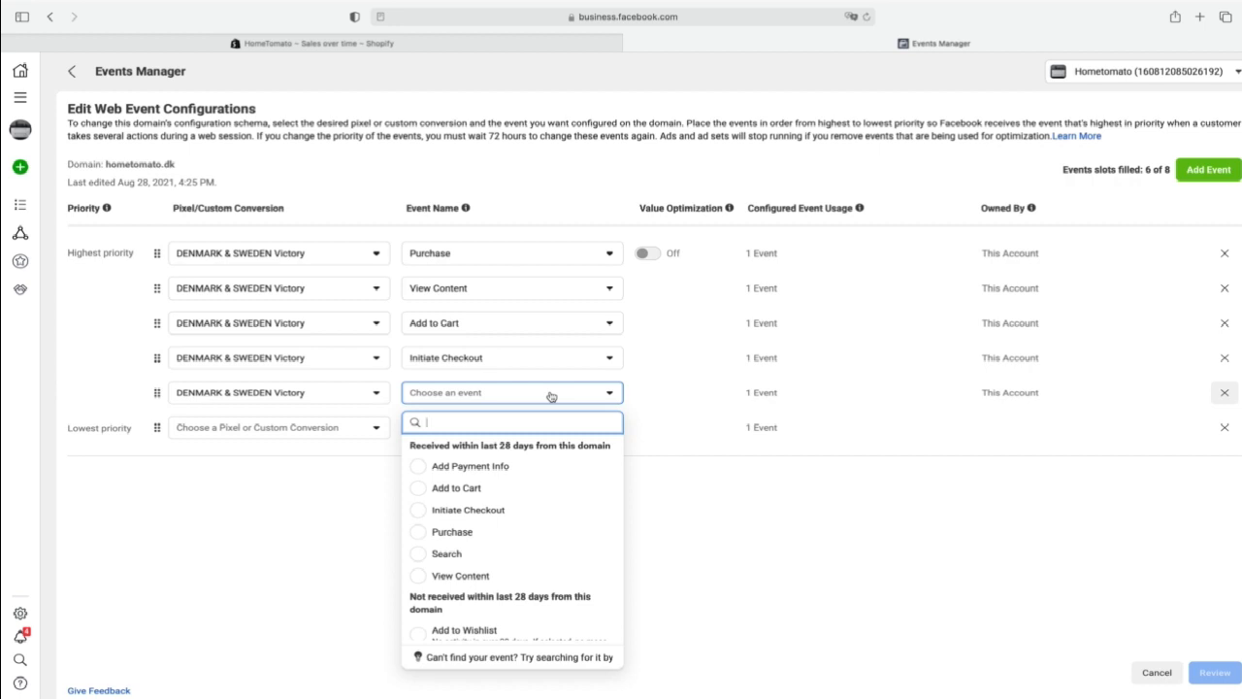
pyautogui.click(520, 468)
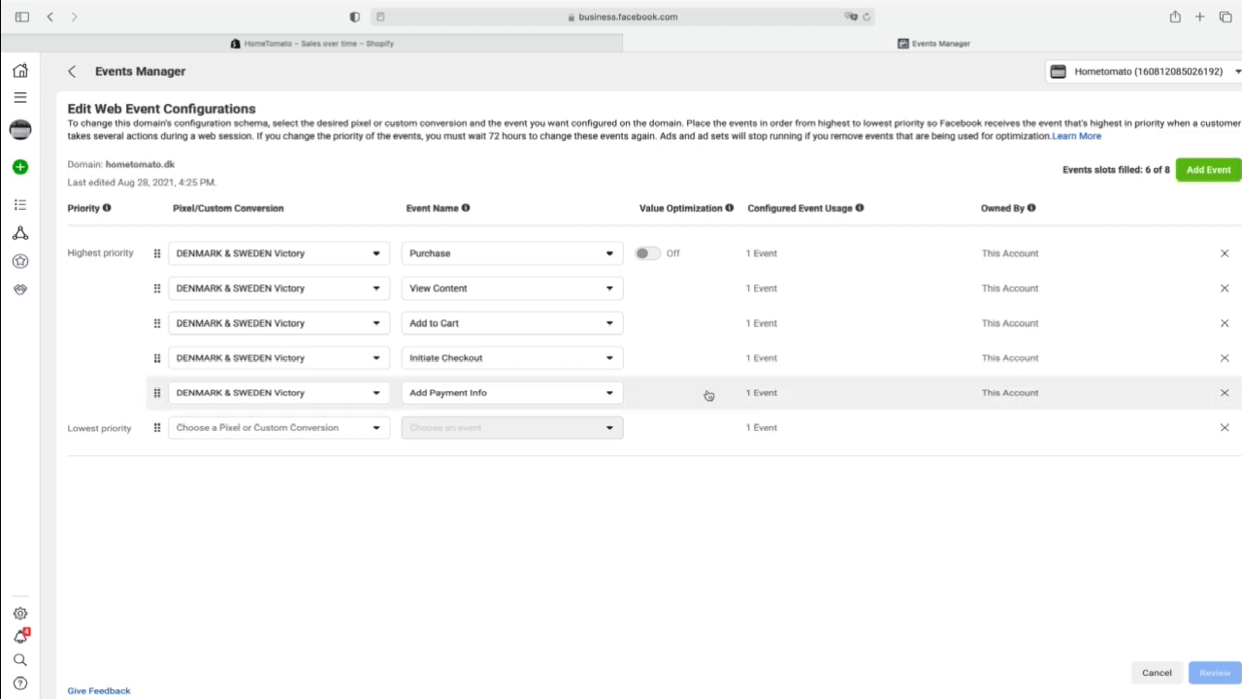
# - Add a seventh event slot and assign the DENMARK & SWEDEN Victory pixel's Search event to sixth priority
pyautogui.click(1209, 170)
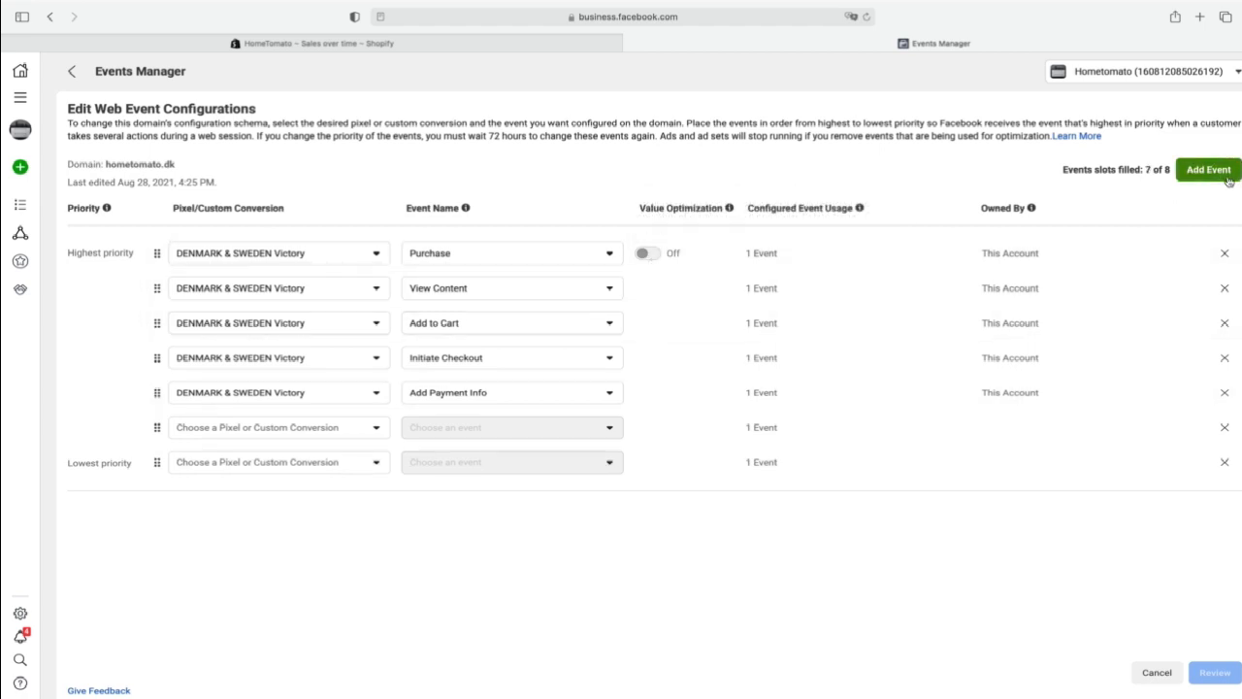
pyautogui.click(313, 428)
pyautogui.click(314, 552)
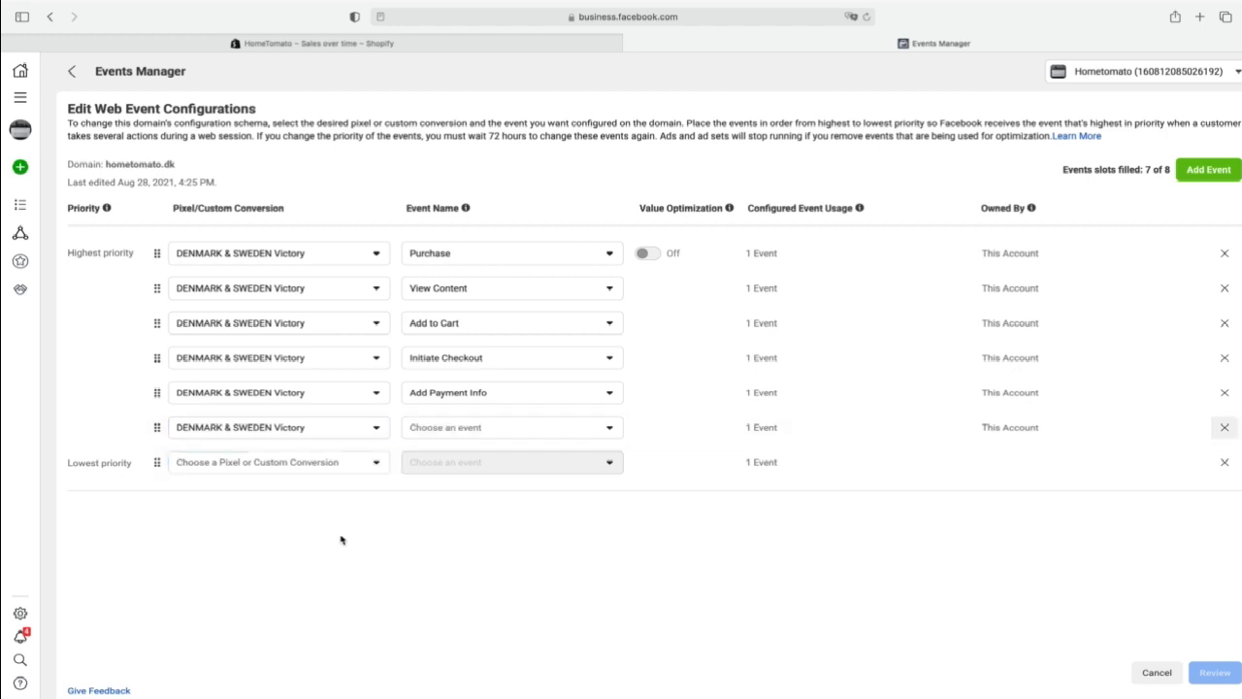
pyautogui.click(475, 429)
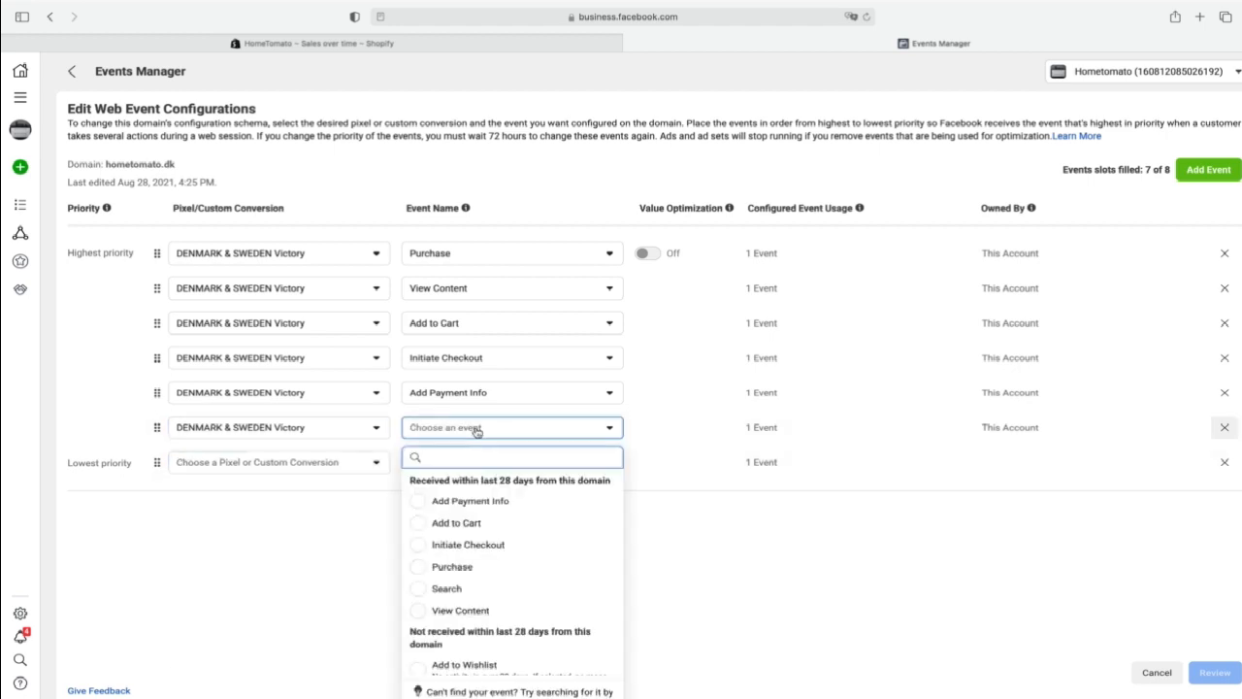
pyautogui.click(474, 589)
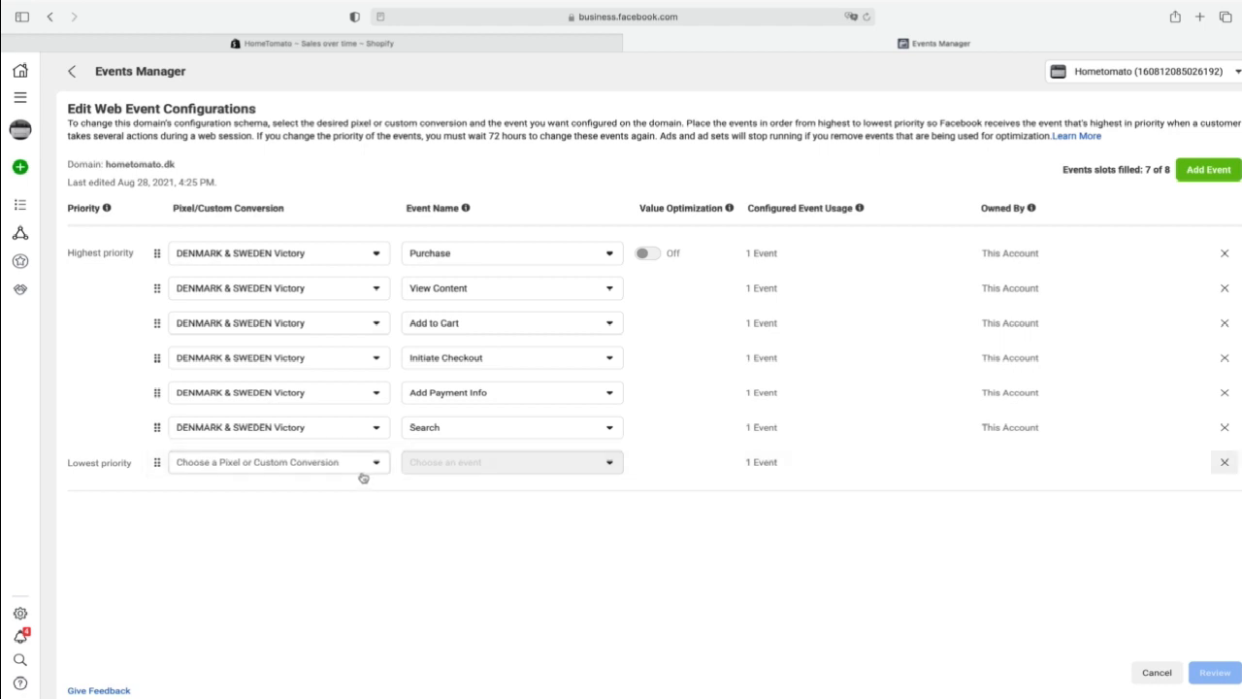
# - Choose the DENMARK & SWEDEN Victory pixel for the lowest-priority slot and remove the Search event row above it
pyautogui.click(295, 464)
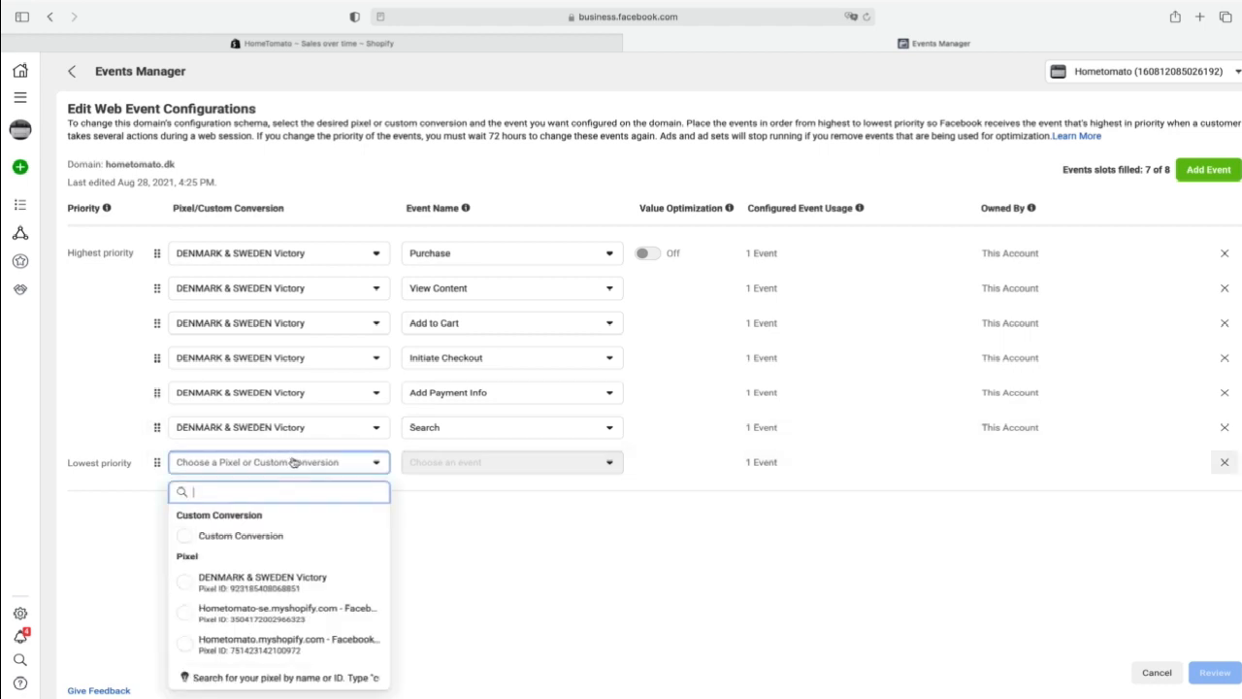
pyautogui.click(303, 588)
pyautogui.click(1223, 427)
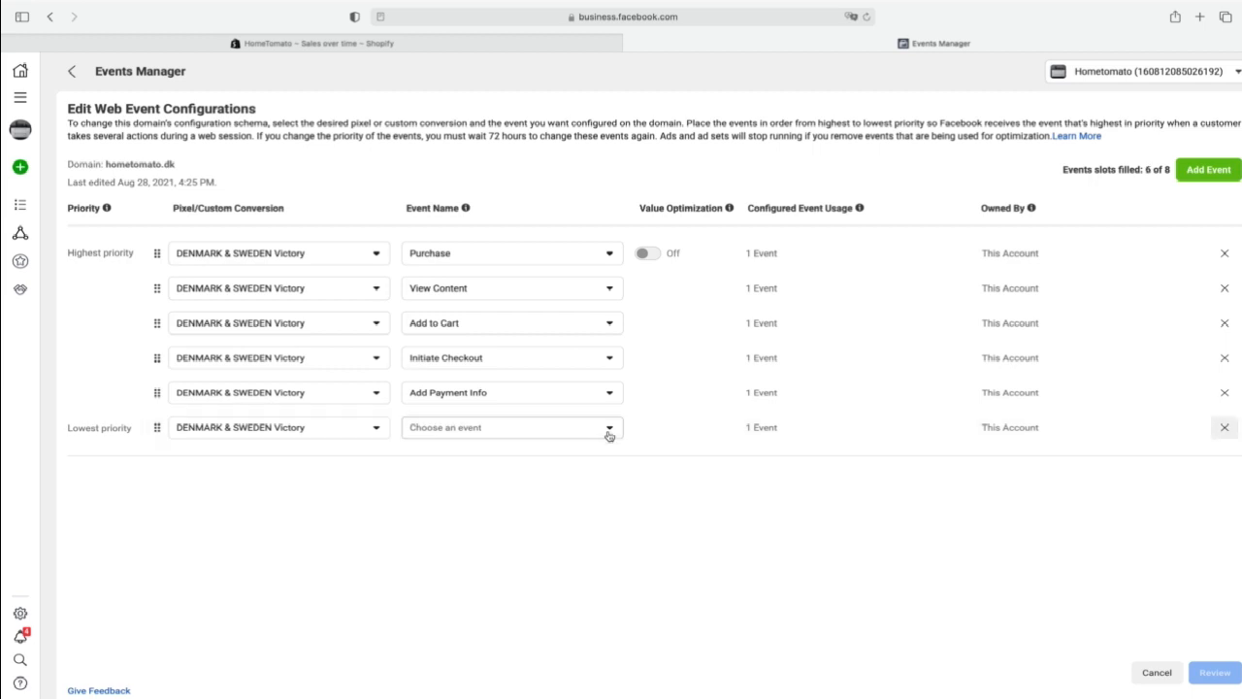
# - Look through the available events and set the lowest-priority slot to Search
pyautogui.click(607, 433)
pyautogui.scroll(-5, 525, 573)
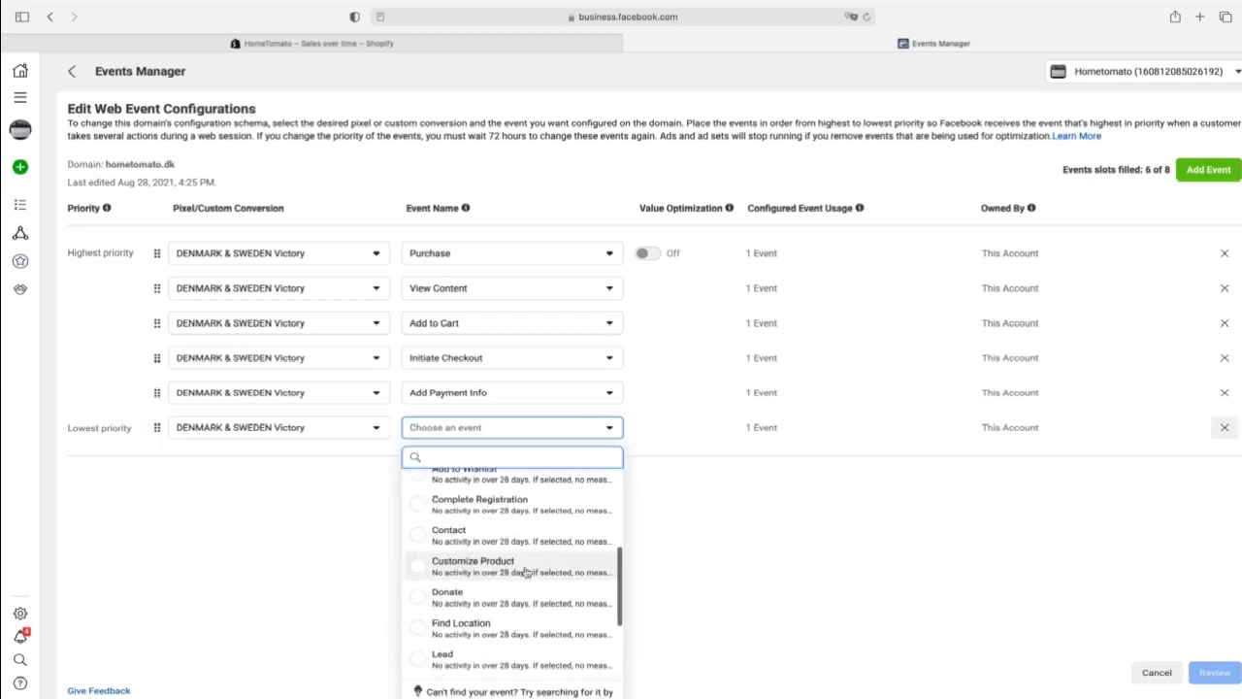
pyautogui.scroll(5, 525, 574)
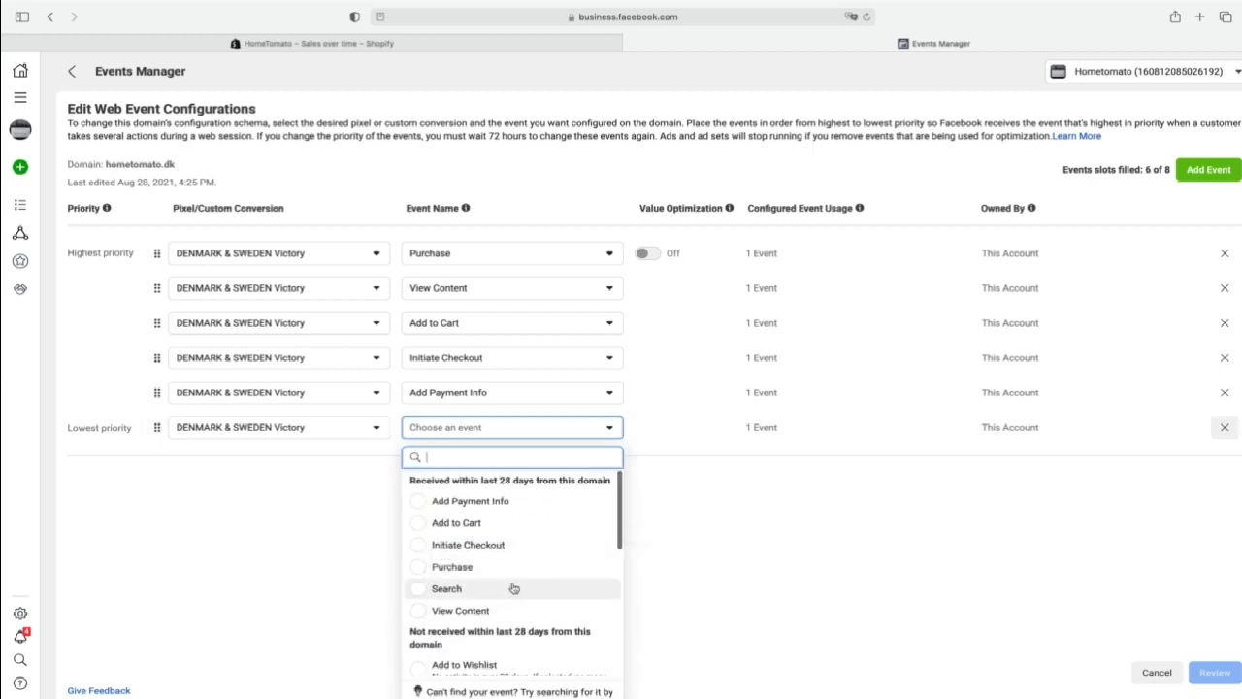
pyautogui.scroll(-4, 514, 588)
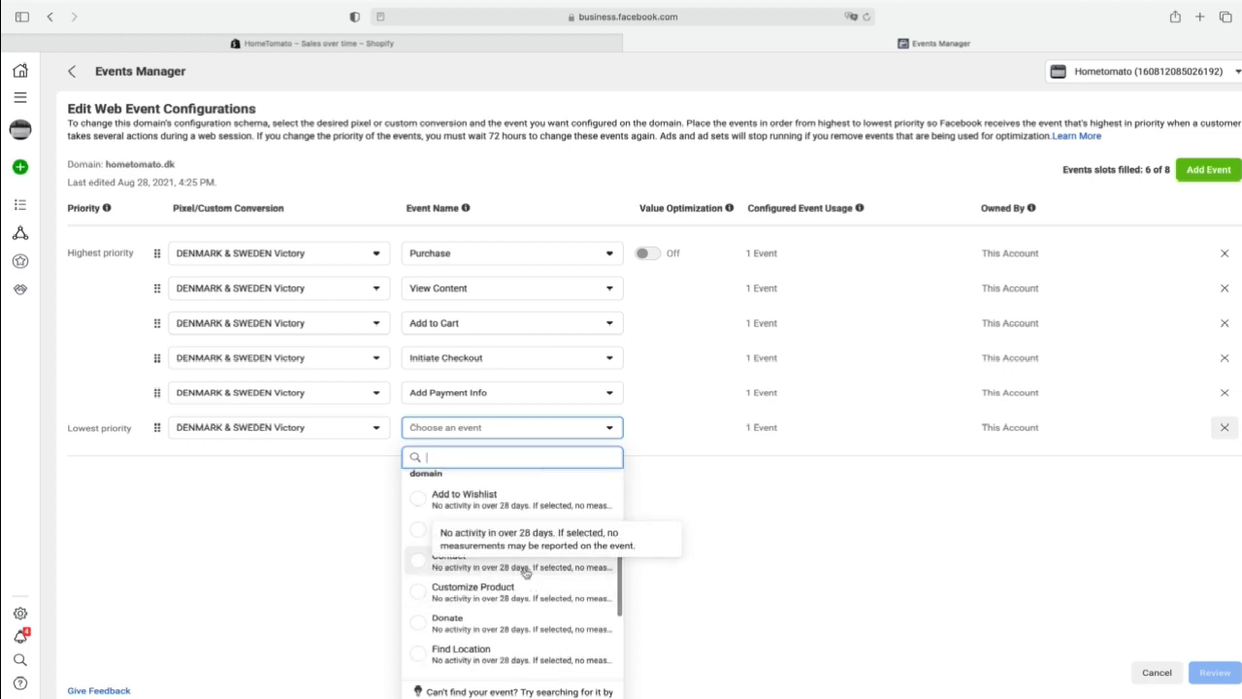
pyautogui.scroll(2, 527, 553)
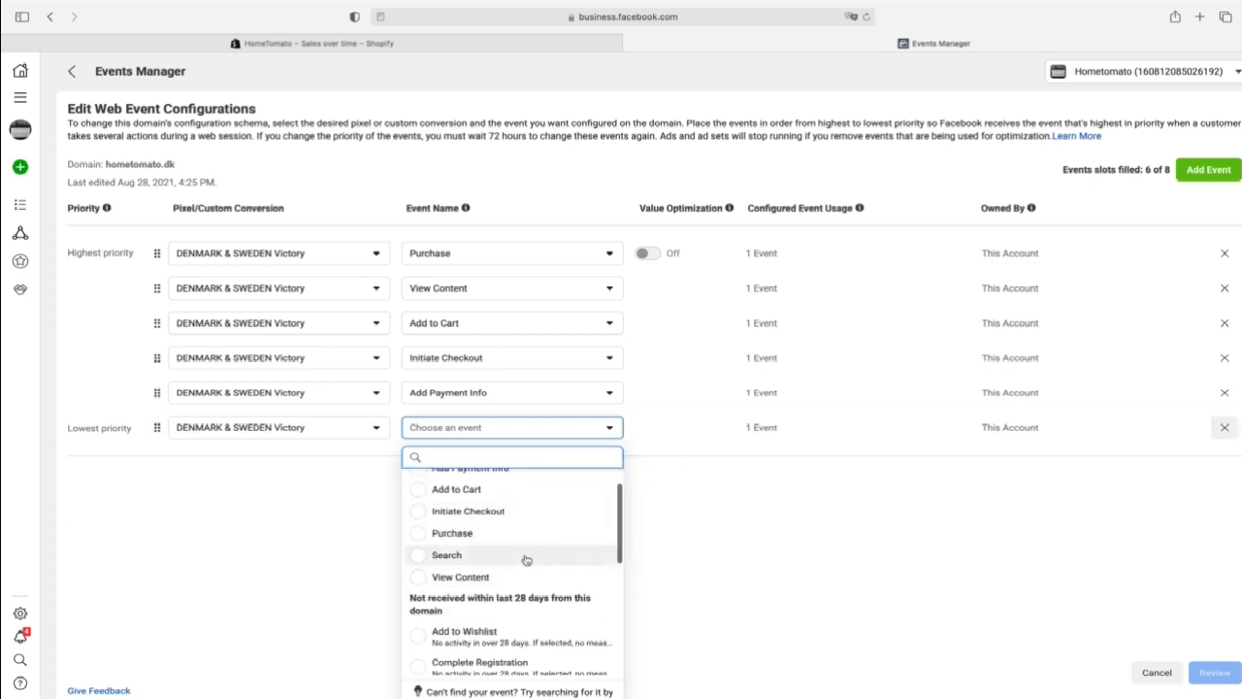
pyautogui.click(527, 556)
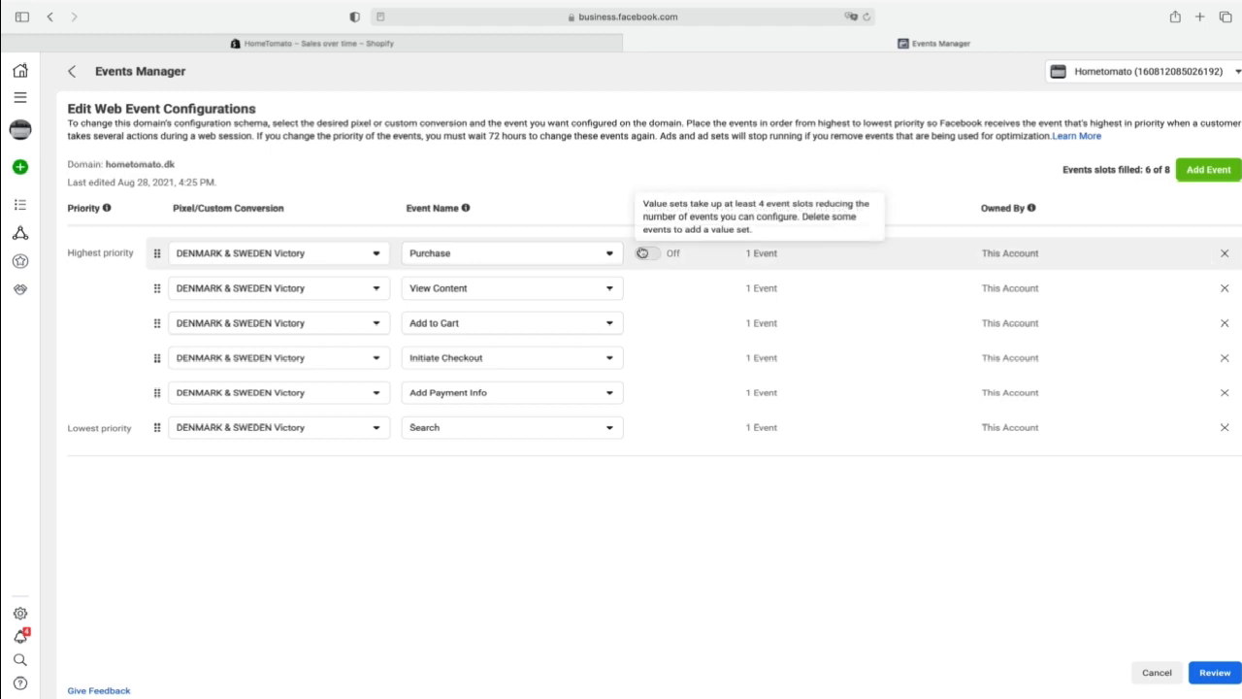
# - Check the Value Optimization hint for Purchase, then view the Shopify sales over time report and return to Events Manager
pyautogui.moveTo(659, 258)
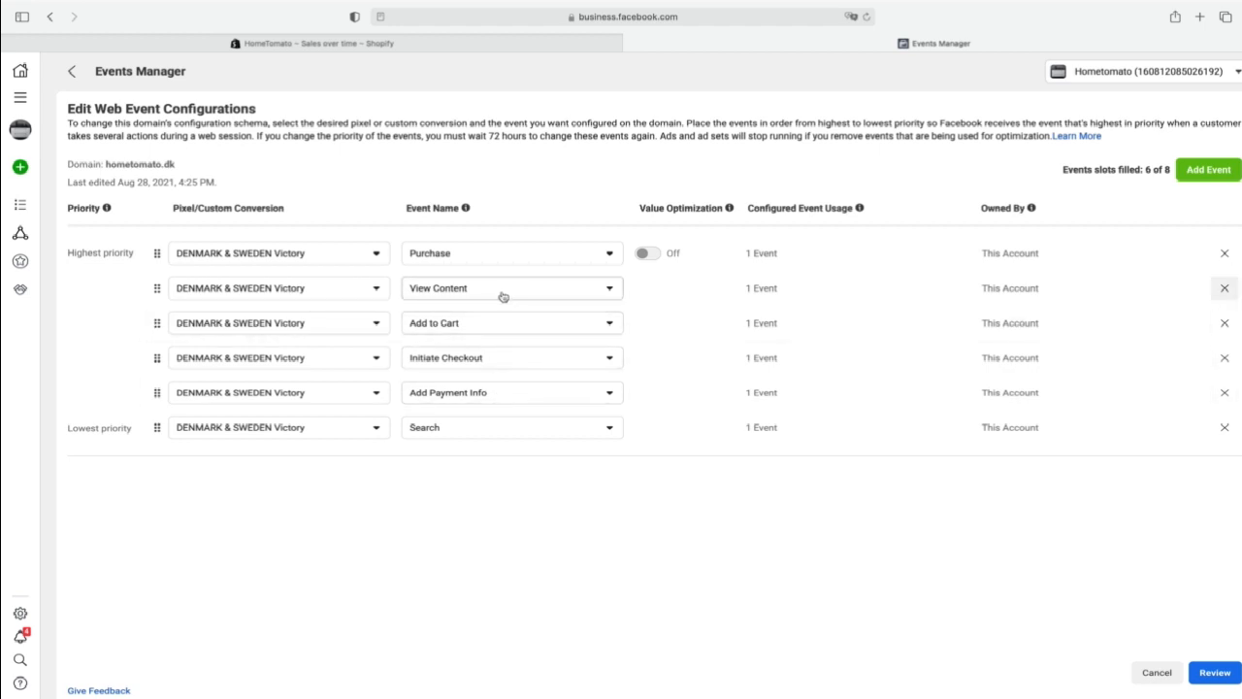
pyautogui.click(556, 43)
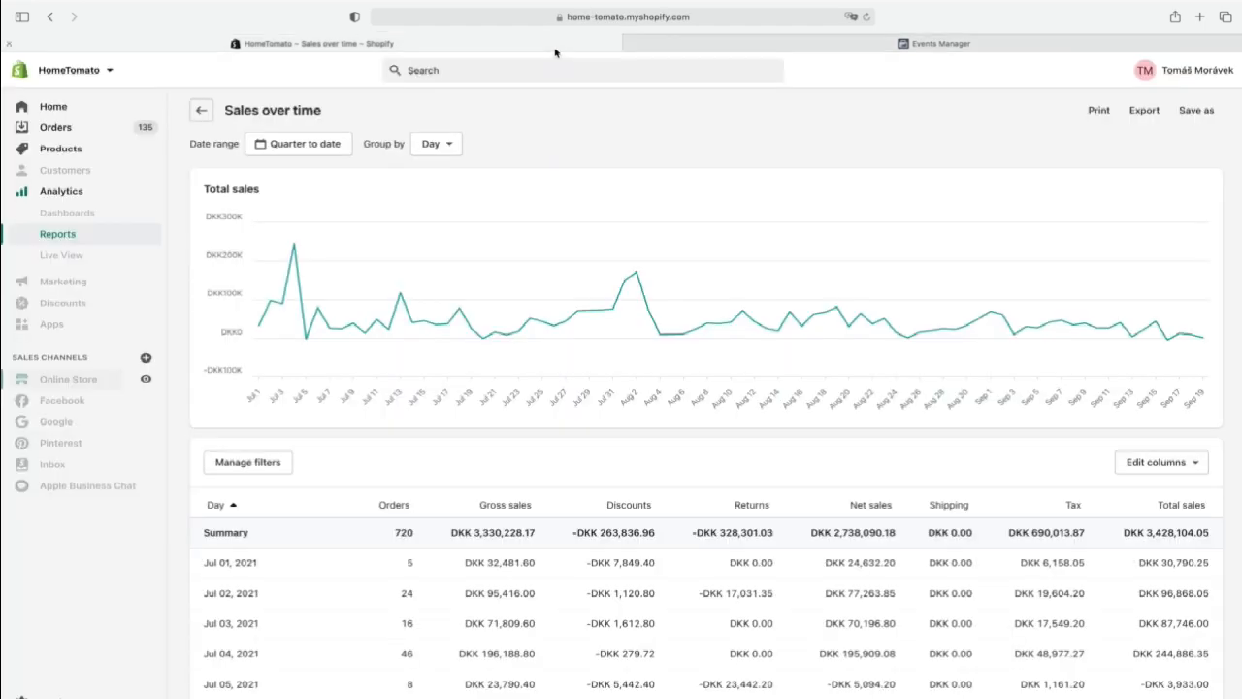
pyautogui.click(681, 50)
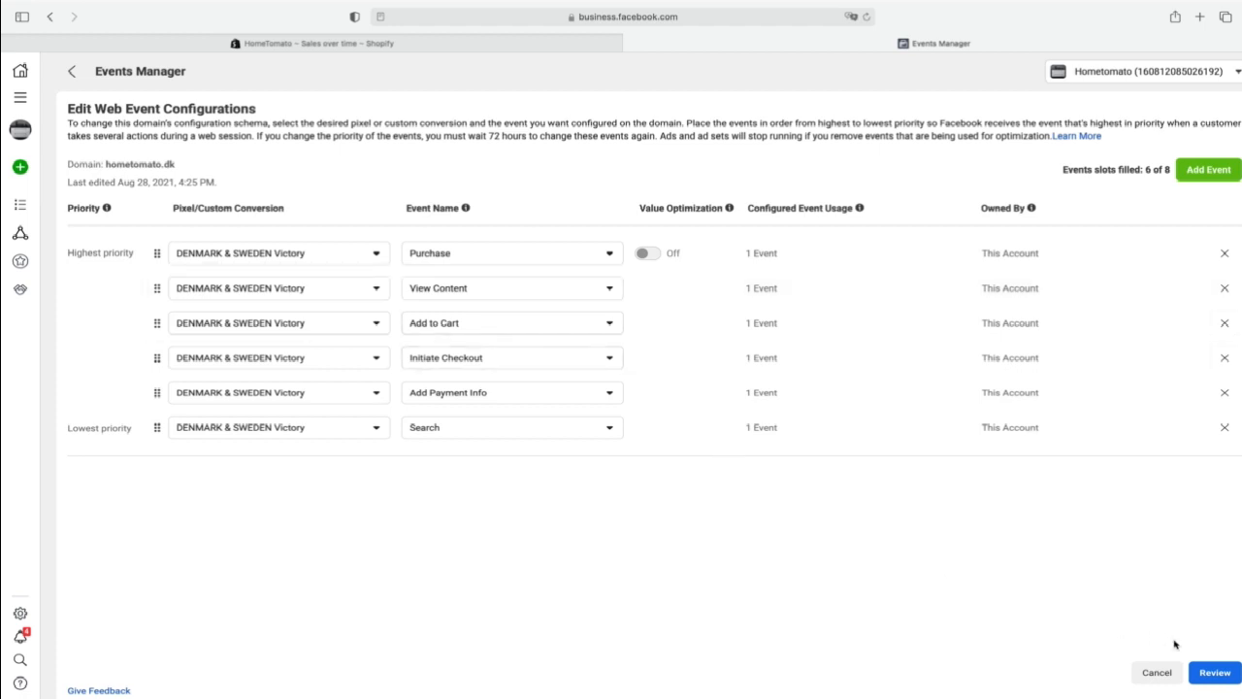
# - Review, confirm and apply the updated event configuration for hometomato.dk, and expand that domain's entry to show its configured events
pyautogui.click(1217, 672)
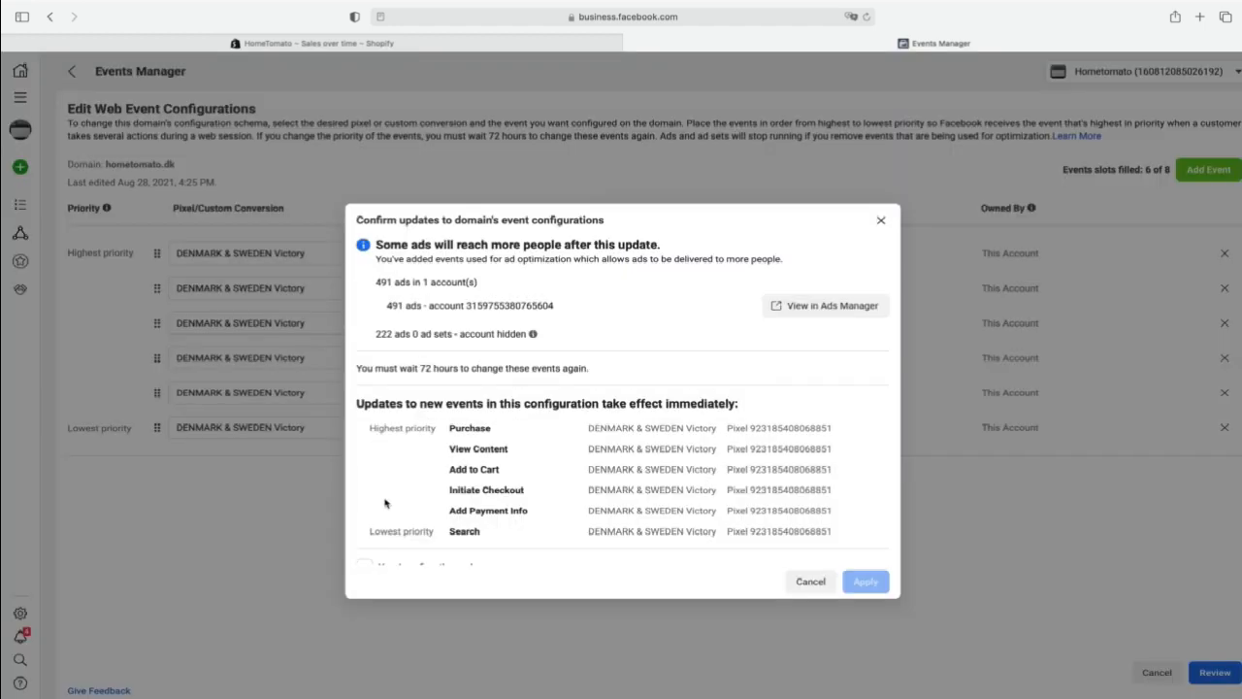
pyautogui.scroll(-1, 460, 505)
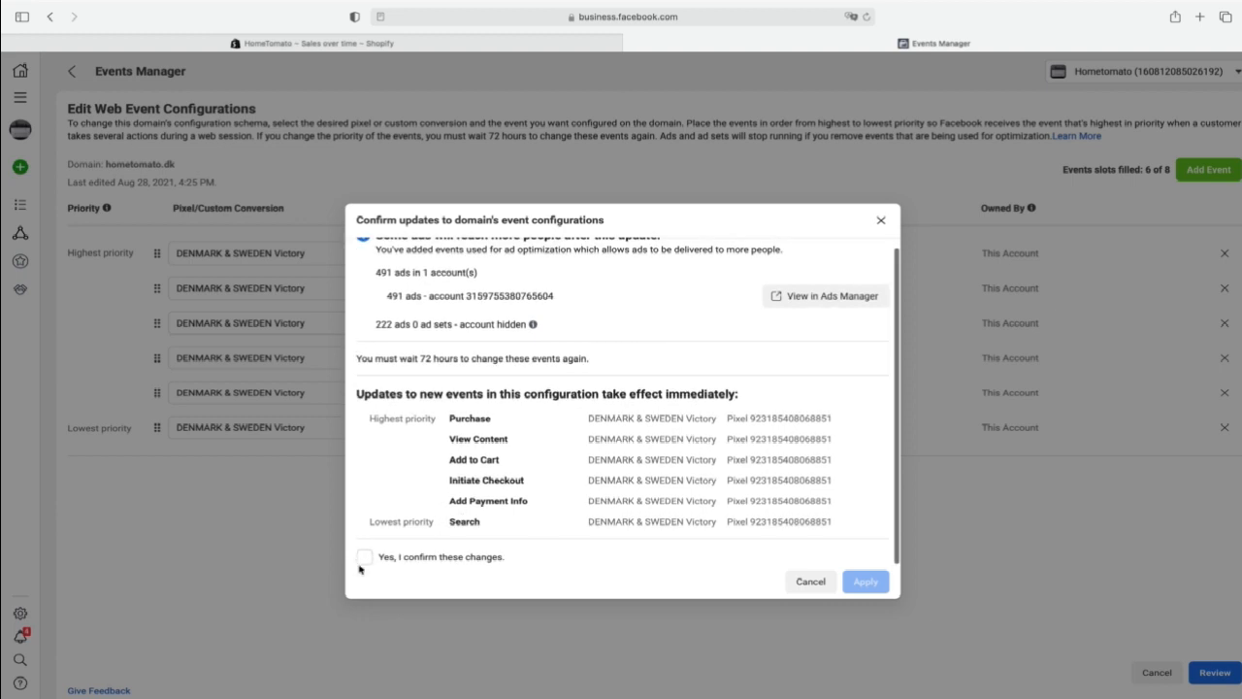
pyautogui.click(364, 555)
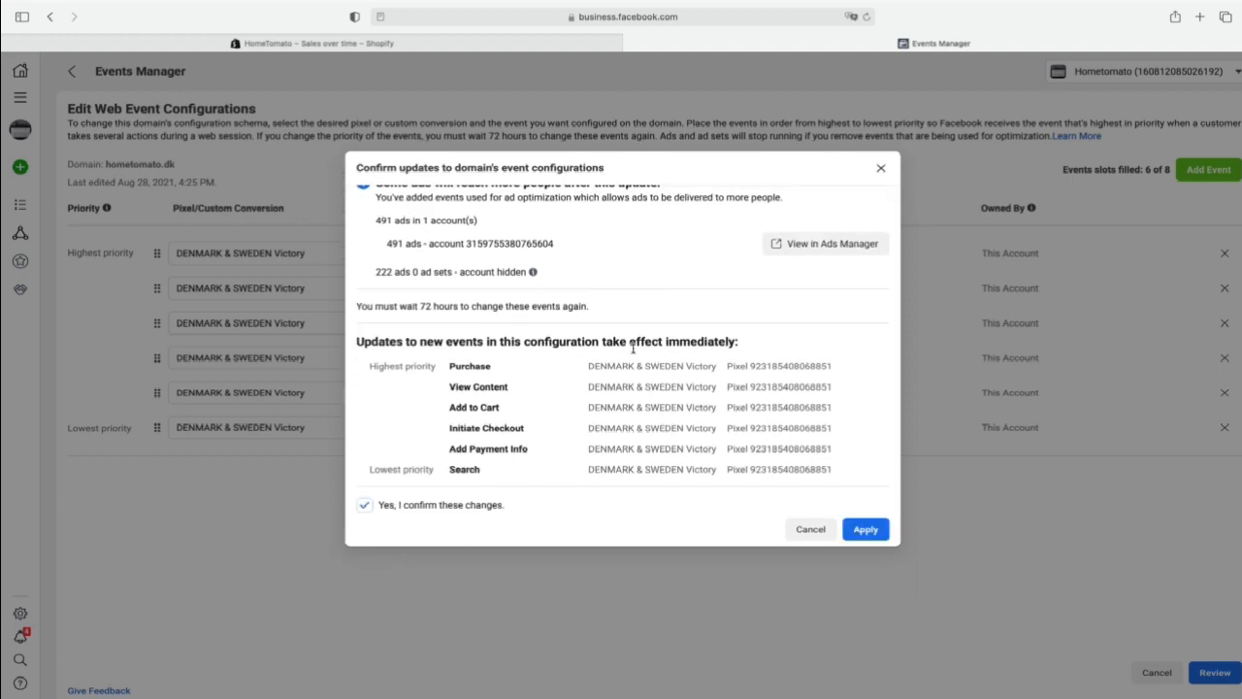
pyautogui.scroll(1, 632, 347)
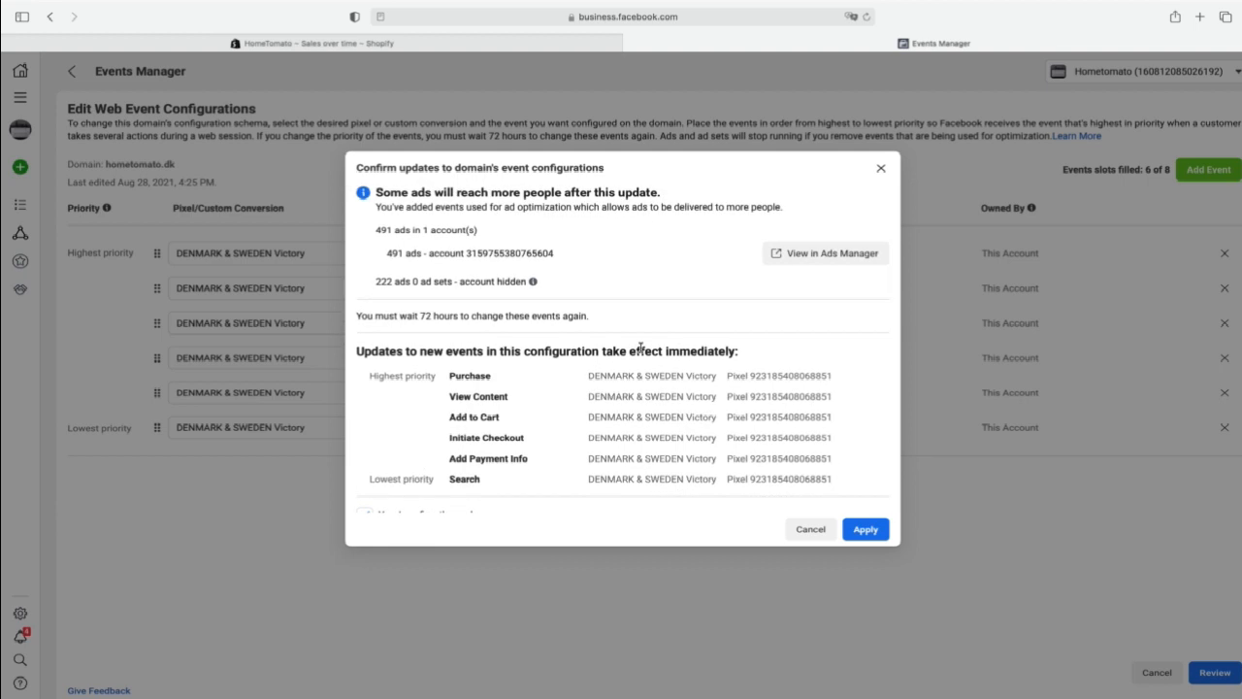
pyautogui.click(882, 532)
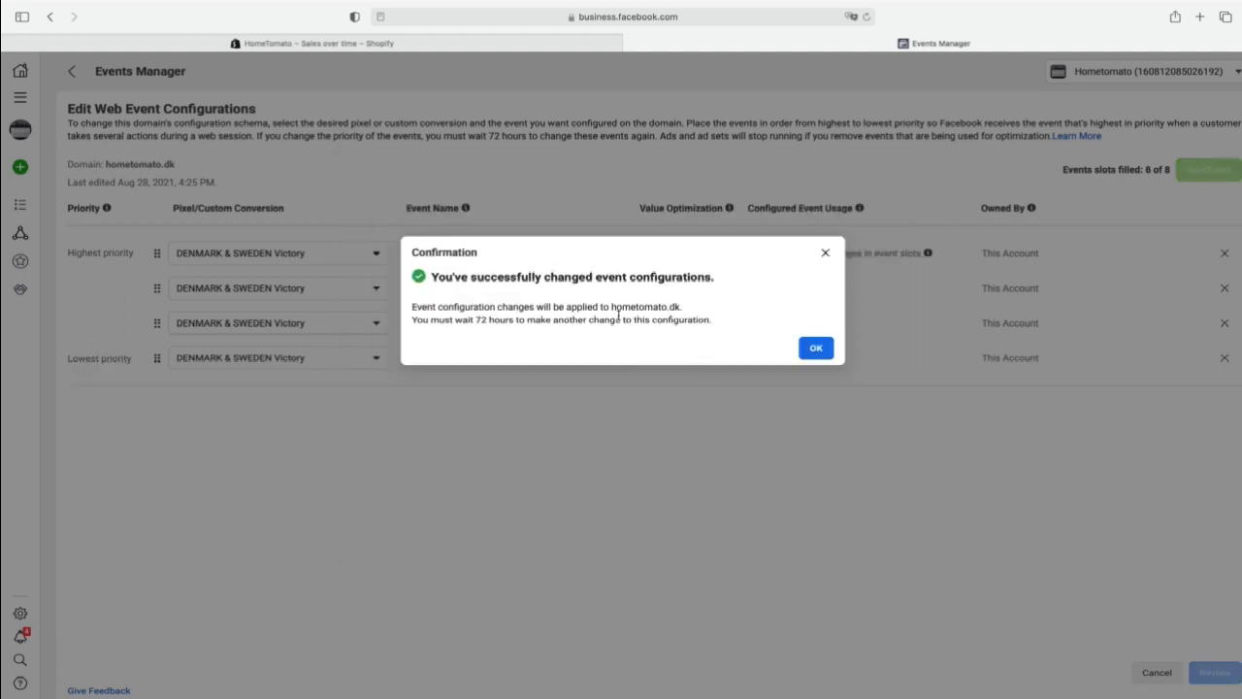
pyautogui.click(815, 349)
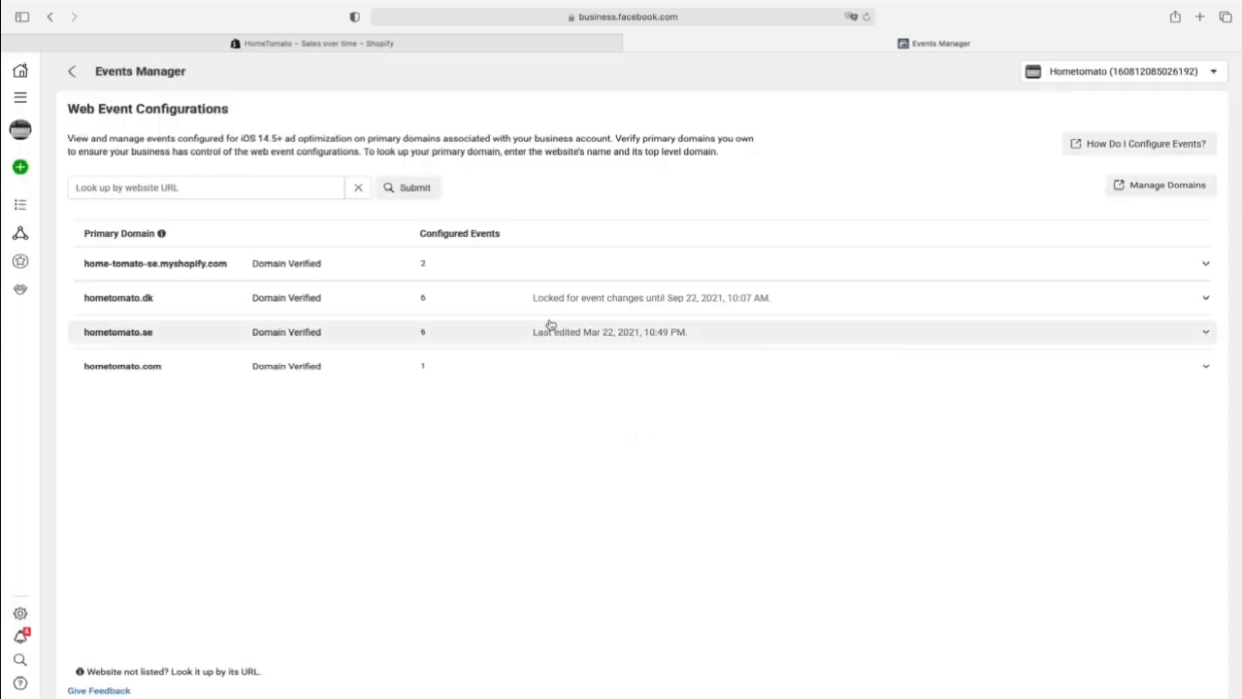
pyautogui.click(496, 309)
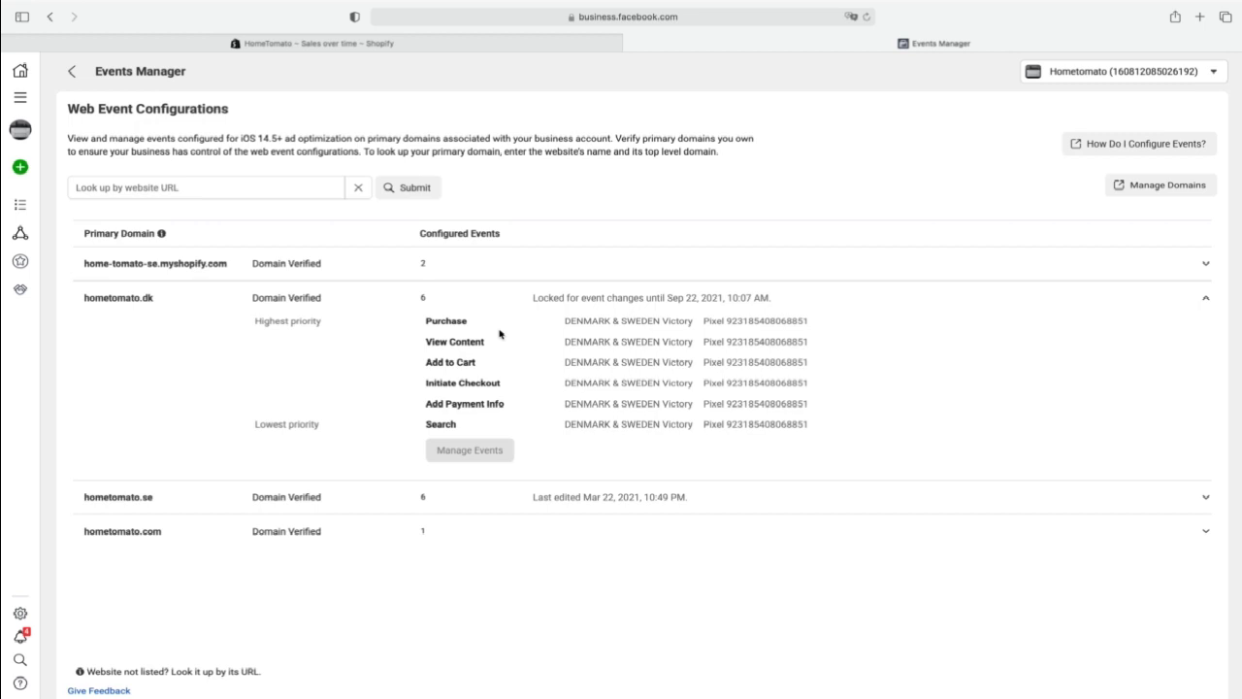